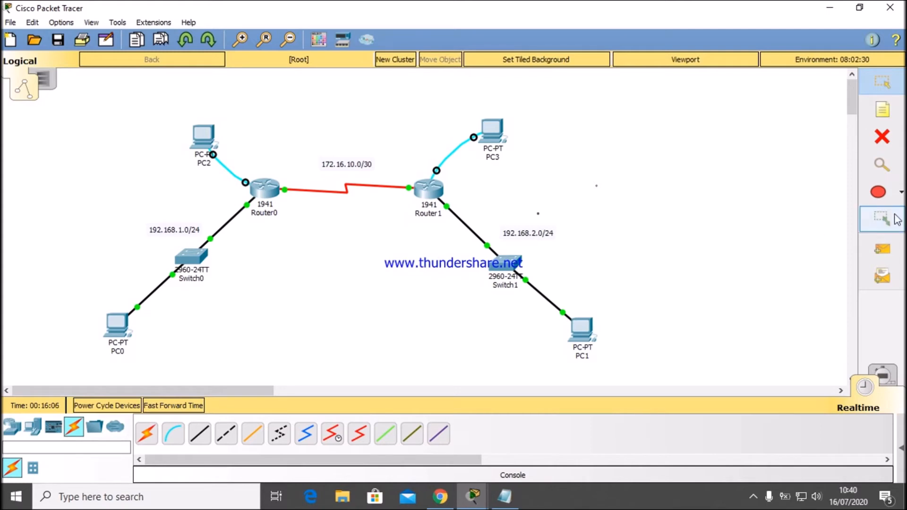
- Draw a green-filled ellipse with a black outline around the 172.16.10.0/30 link between Router0 and Router1, reaching PC2 and PC3
{"action": "left_click", "coordinate": [886, 195]}
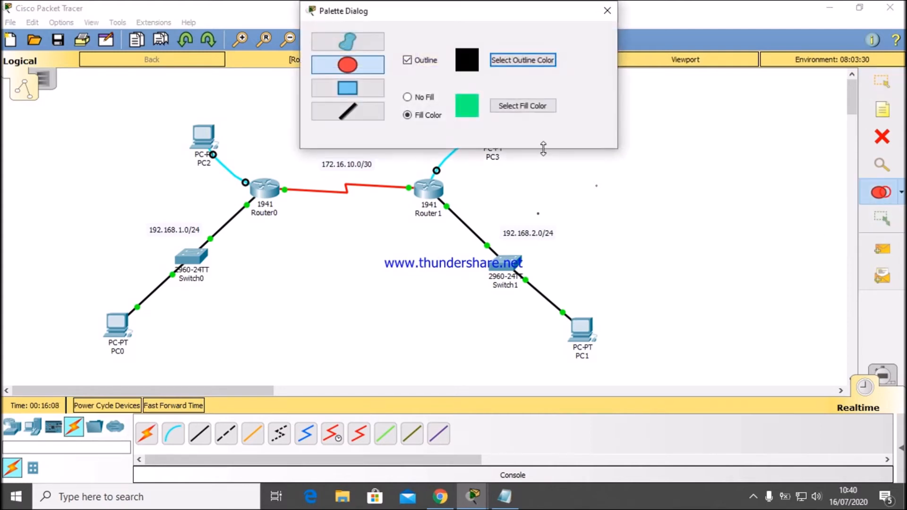
{"action": "left_click", "coordinate": [607, 11]}
{"action": "left_click_drag", "start_coordinate": [192, 106], "coordinate": [521, 219]}
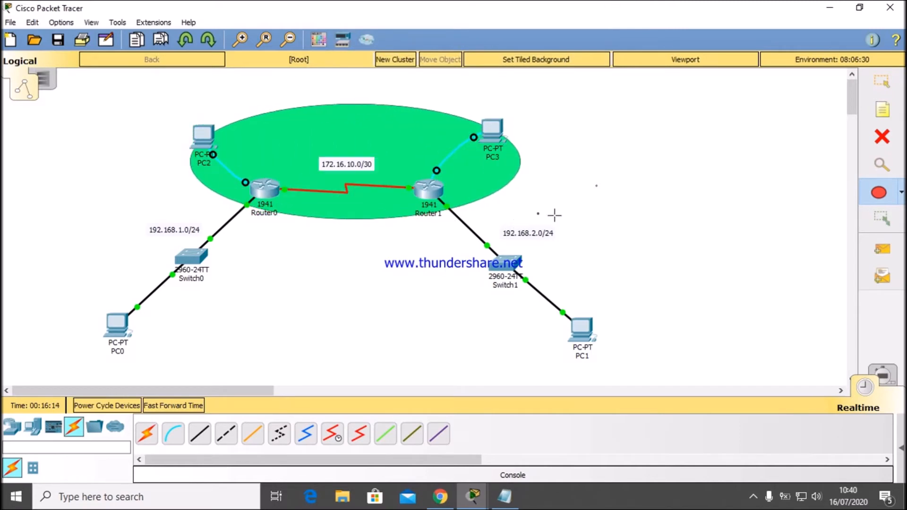
- Set the fill color for new ellipses to blue #00aaff
{"action": "left_click", "coordinate": [879, 192]}
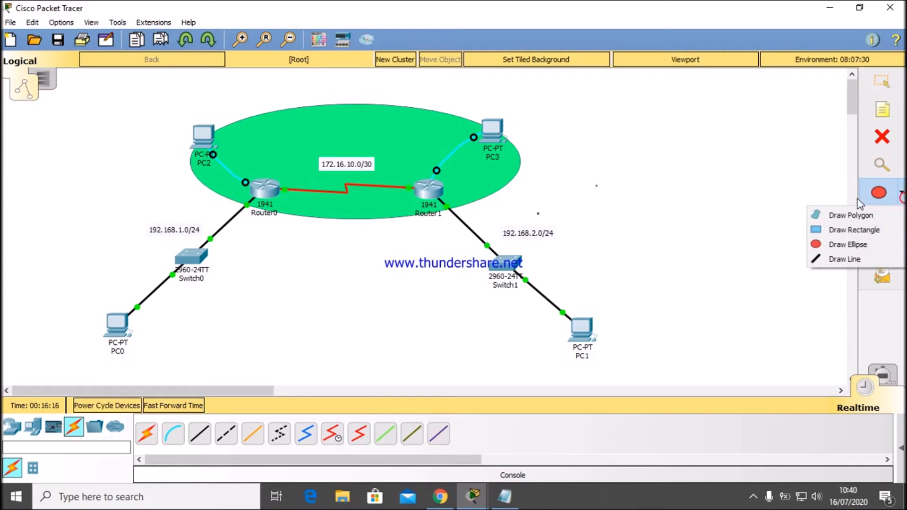
{"action": "left_click", "coordinate": [828, 245]}
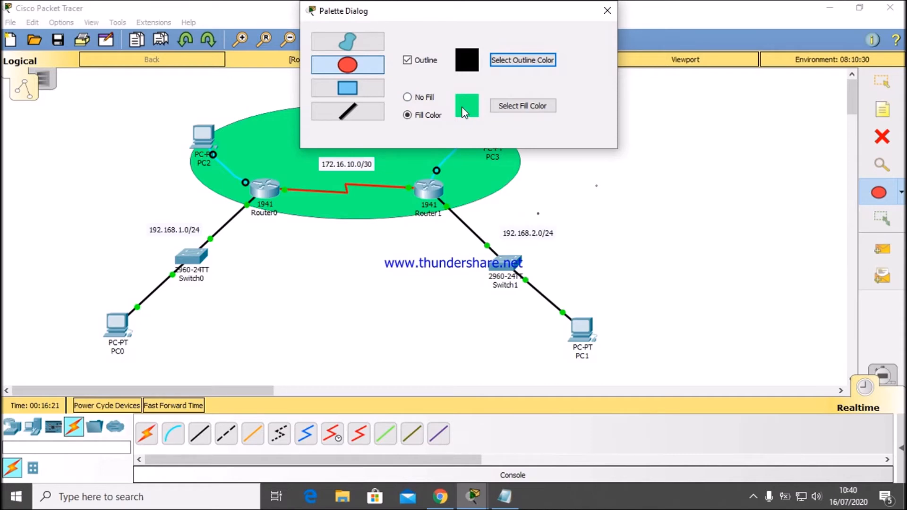
{"action": "left_click", "coordinate": [506, 110]}
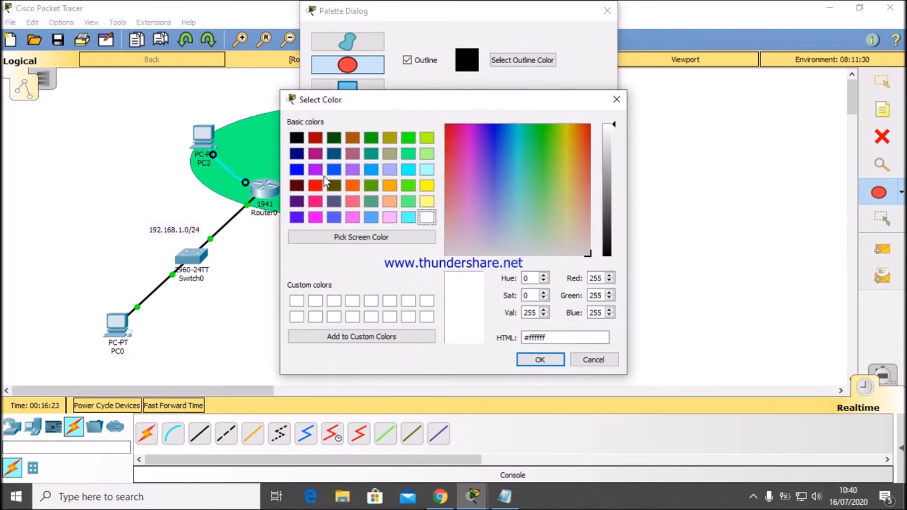
{"action": "left_click", "coordinate": [371, 169]}
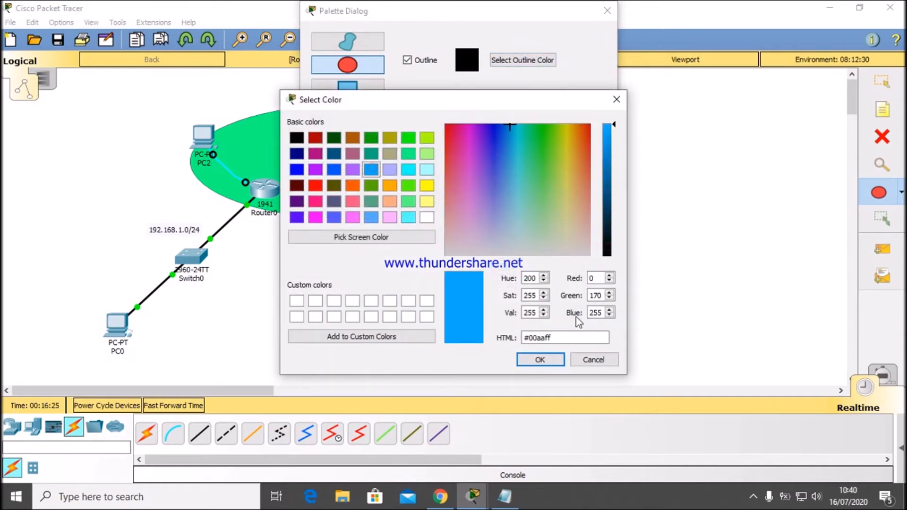
{"action": "left_click", "coordinate": [539, 360]}
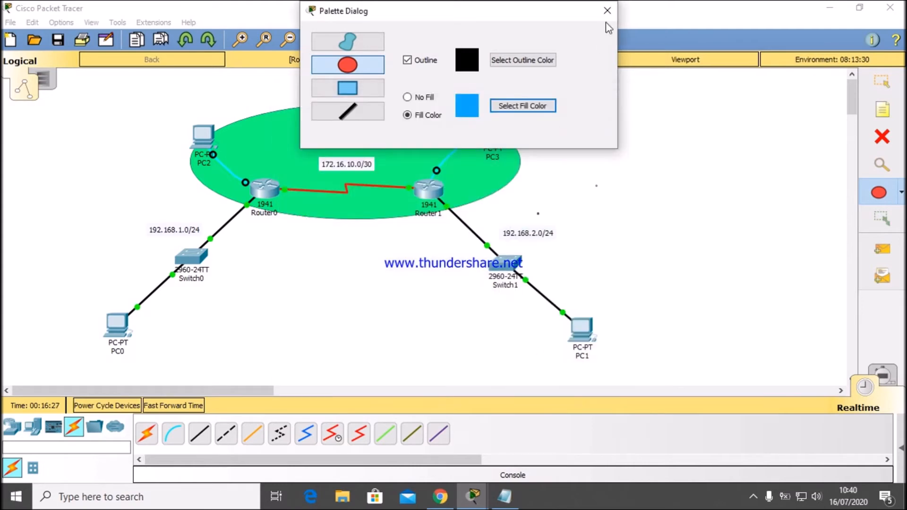
{"action": "left_click", "coordinate": [607, 10]}
- Draw a blue circle around Router1, Switch1 and PC1, and undo the stray small ellipse inside it
{"action": "left_click_drag", "start_coordinate": [416, 160], "coordinate": [639, 385]}
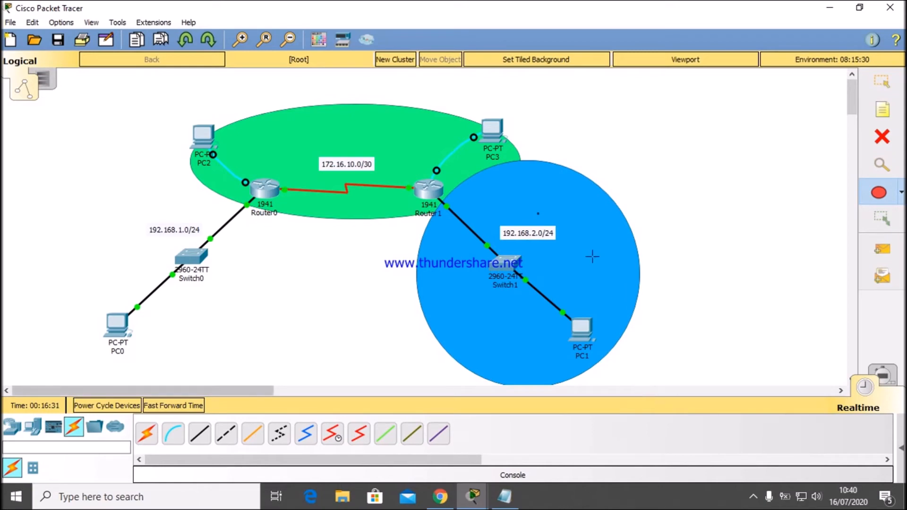
{"action": "left_click_drag", "start_coordinate": [592, 256], "coordinate": [552, 234]}
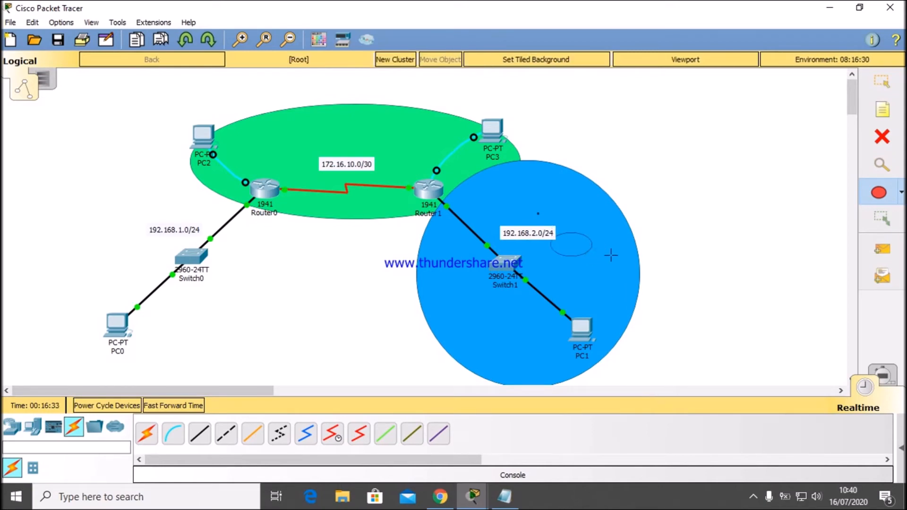
{"action": "key", "text": "ctrl+z"}
- Try to reposition the blue circle so that it encloses Router1, Switch1 and PC1
{"action": "left_click", "coordinate": [882, 82]}
{"action": "left_click_drag", "start_coordinate": [591, 198], "coordinate": [552, 188]}
{"action": "mouse_move", "coordinate": [594, 277]}
{"action": "left_mouse_down"}
{"action": "mouse_move", "coordinate": [608, 291]}
{"action": "mouse_move", "coordinate": [600, 283]}
{"action": "left_mouse_up"}
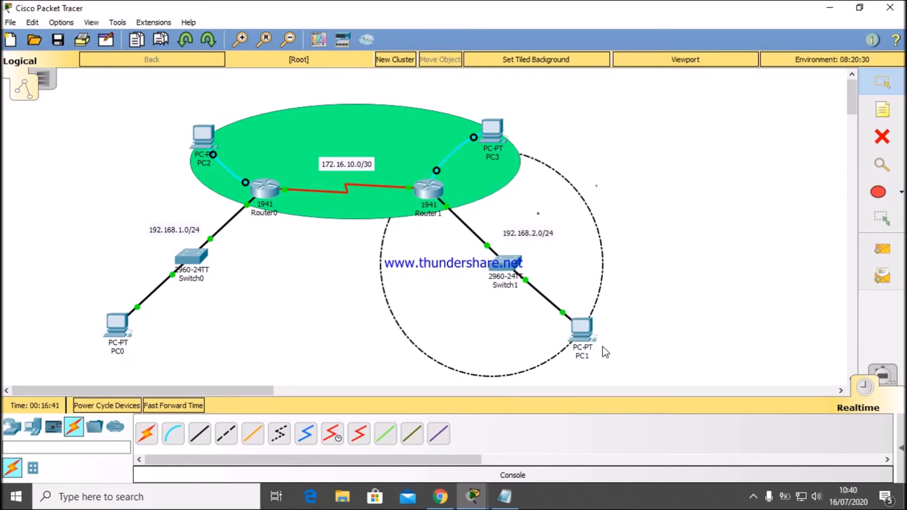
{"action": "left_click", "coordinate": [601, 356]}
{"action": "left_click_drag", "start_coordinate": [584, 313], "coordinate": [599, 326]}
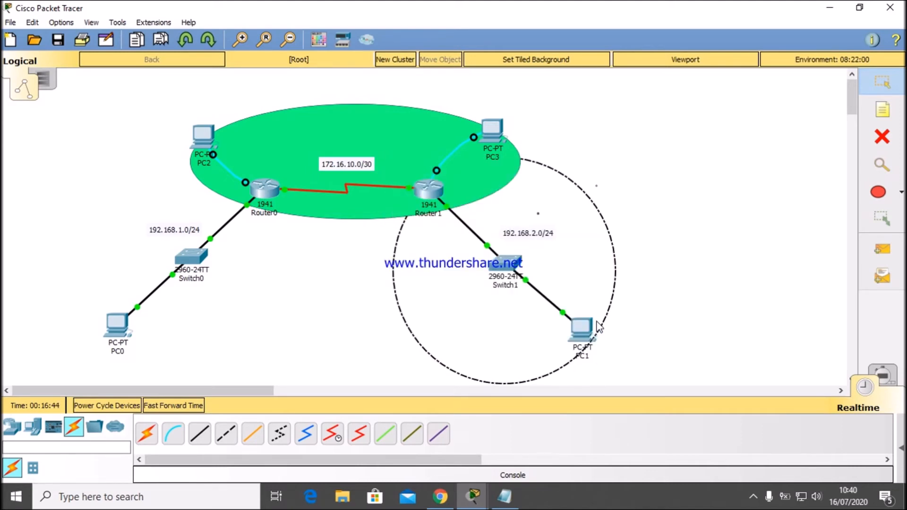
{"action": "left_click", "coordinate": [709, 265]}
{"action": "left_click_drag", "start_coordinate": [588, 230], "coordinate": [562, 226]}
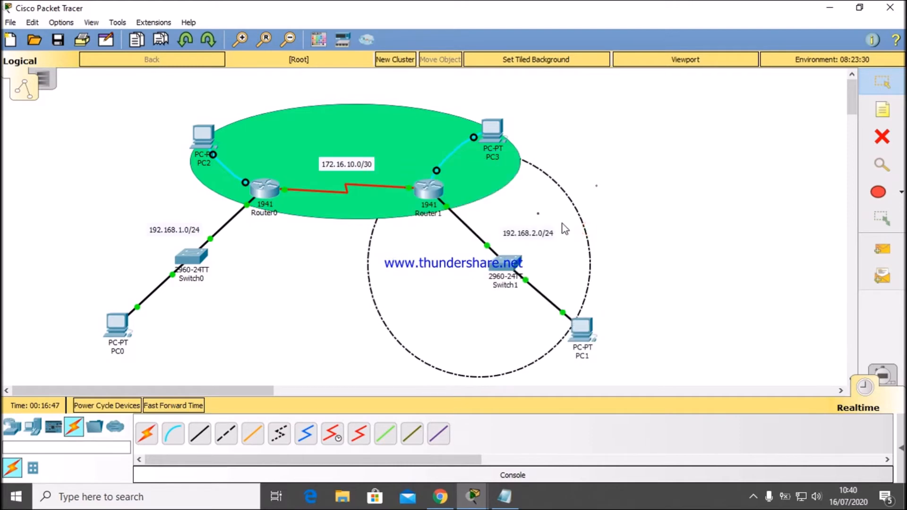
{"action": "left_click", "coordinate": [665, 255]}
- Delete the blue circle around the 192.168.2.0/24 network
{"action": "left_click_drag", "start_coordinate": [597, 256], "coordinate": [603, 268]}
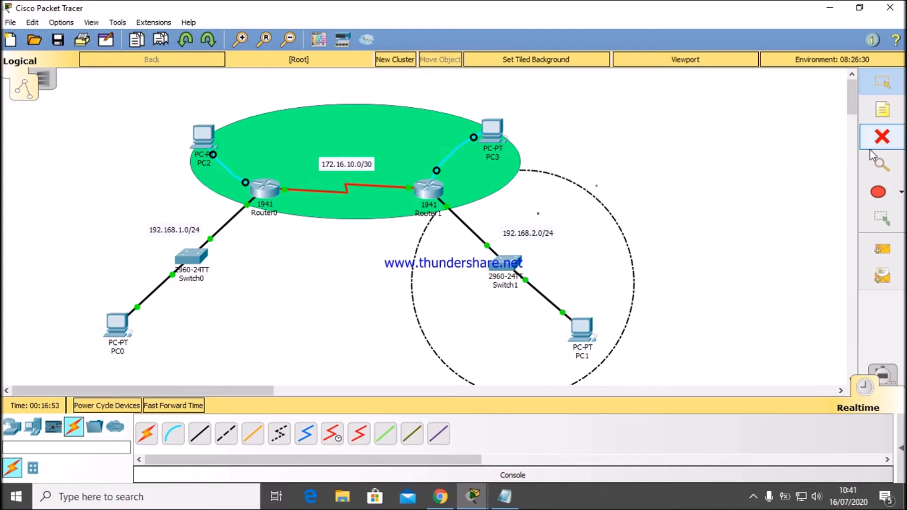
{"action": "left_click", "coordinate": [882, 137]}
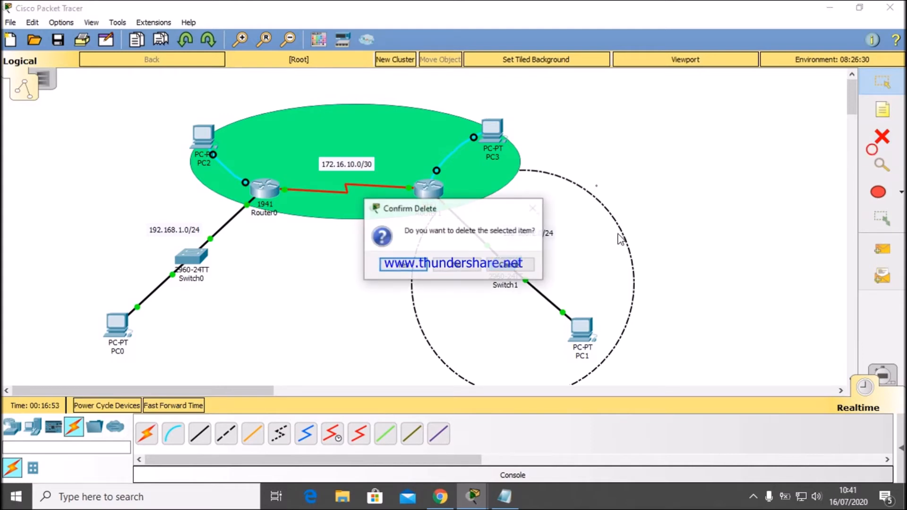
{"action": "left_click", "coordinate": [471, 270]}
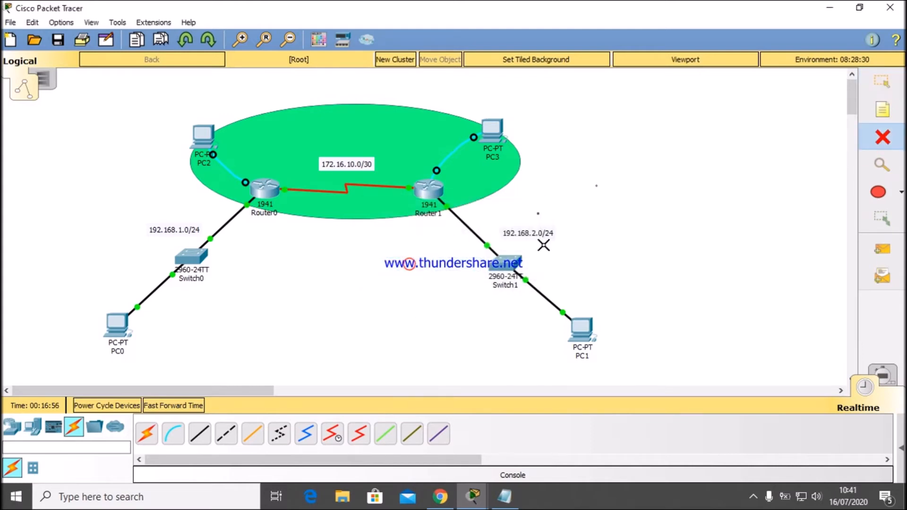
- Draw a wide blue ellipse over the 192.168.2.0/24 network, starting near Router1 and extending well past PC1
{"action": "left_click", "coordinate": [882, 198]}
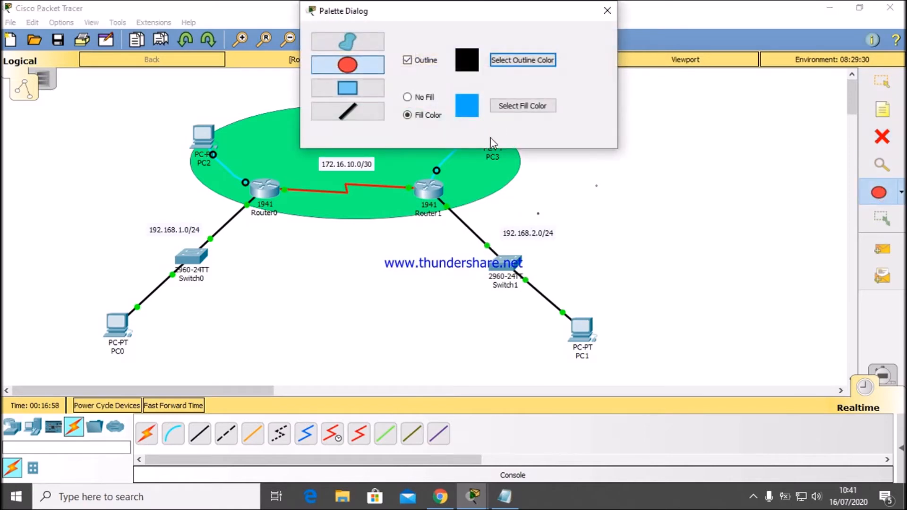
{"action": "left_click", "coordinate": [607, 10]}
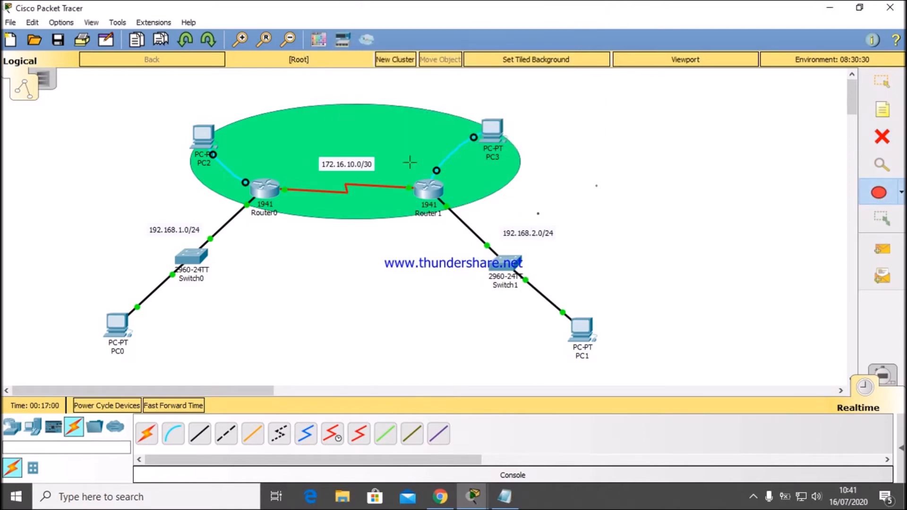
{"action": "left_click_drag", "start_coordinate": [404, 165], "coordinate": [731, 396]}
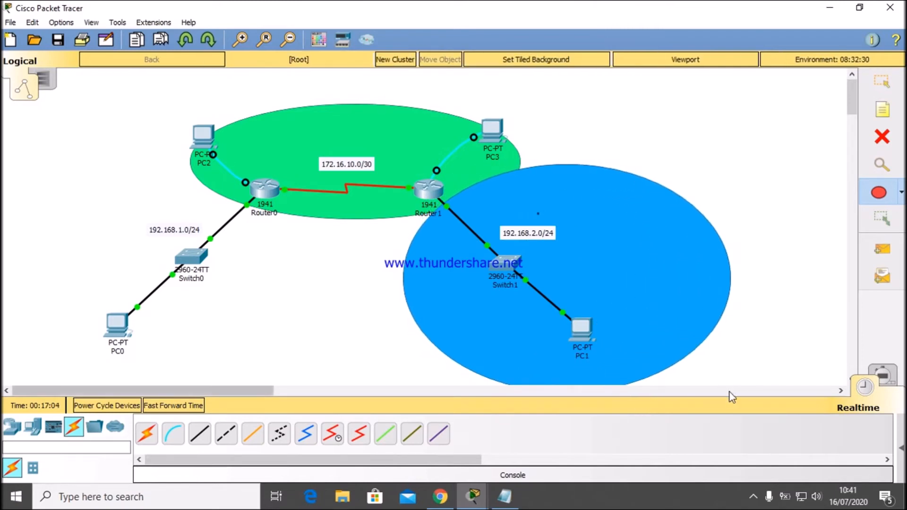
- Reposition the blue ellipse so that it encloses Router1, Switch1 and PC1 and borders the green area
{"action": "left_click", "coordinate": [881, 81]}
{"action": "left_click_drag", "start_coordinate": [624, 196], "coordinate": [532, 218]}
{"action": "left_click", "coordinate": [724, 195]}
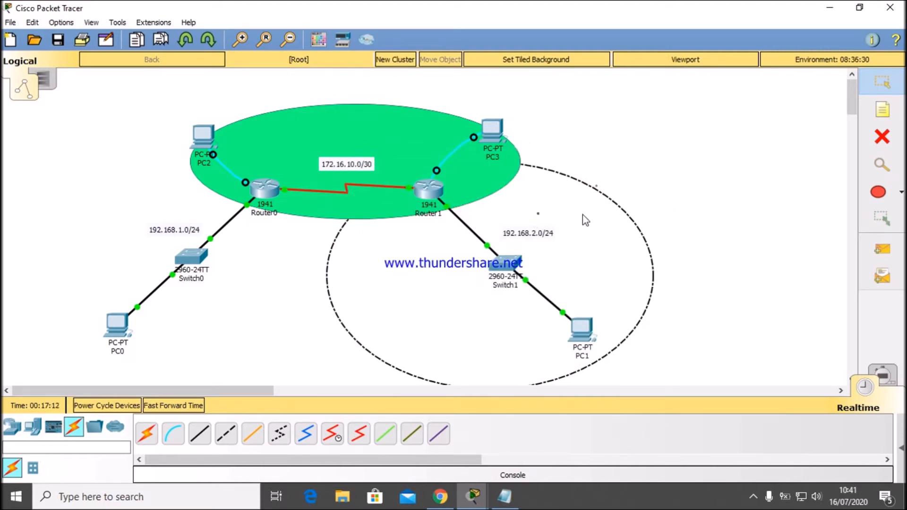
{"action": "left_click_drag", "start_coordinate": [598, 217], "coordinate": [603, 203]}
{"action": "left_click", "coordinate": [718, 241]}
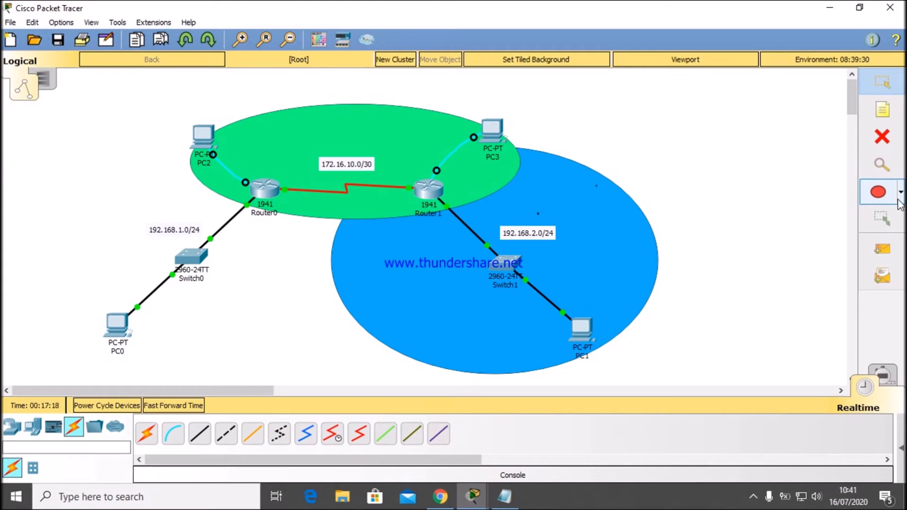
- Draw an ellipse filled with red #ff0000 around the 192.168.1.0/24 network, enclosing Router0, Switch0 and PC0, and return to selection mode
{"action": "left_click", "coordinate": [880, 200]}
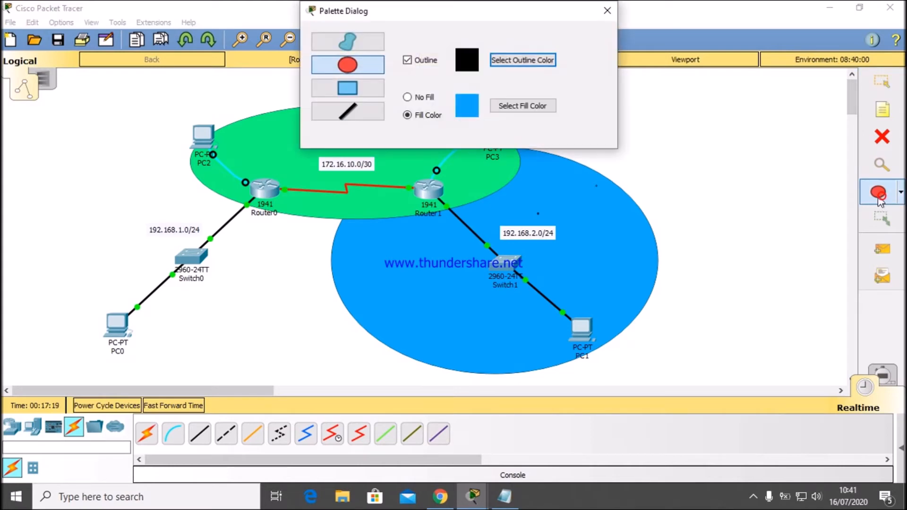
{"action": "left_click", "coordinate": [520, 106]}
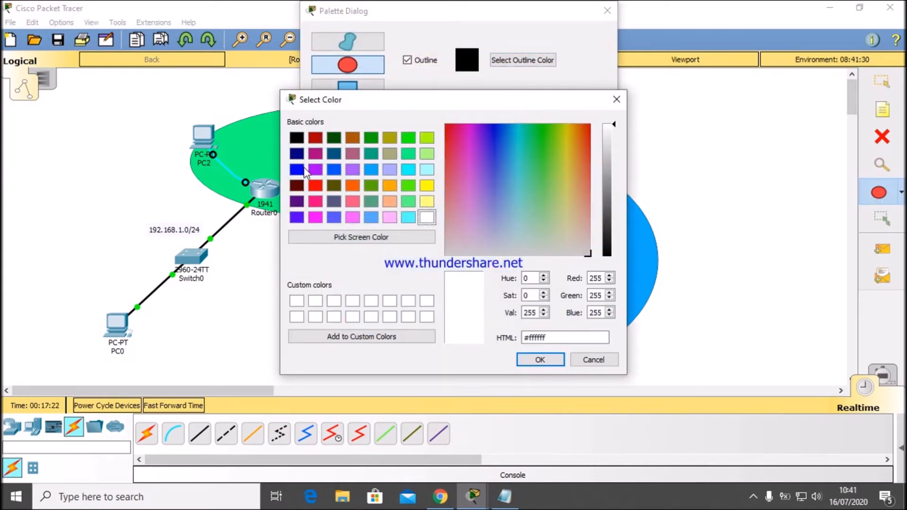
{"action": "left_click", "coordinate": [315, 186]}
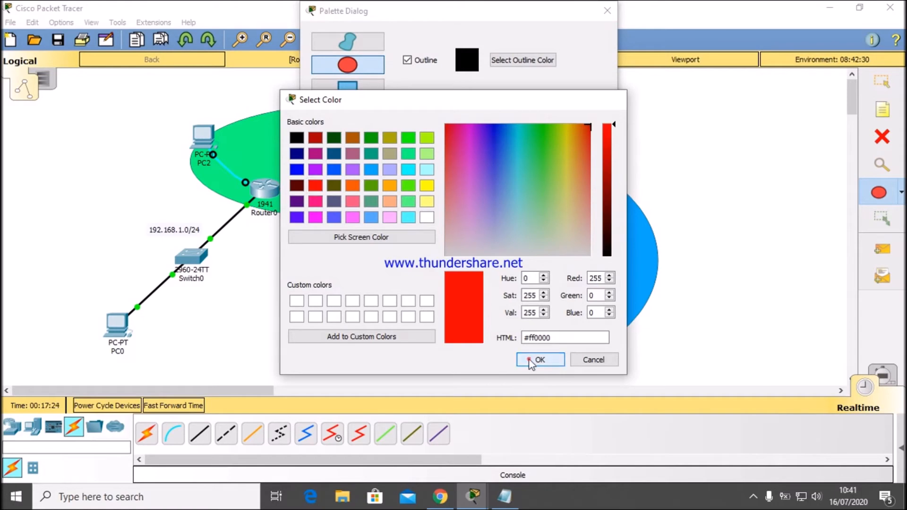
{"action": "left_click", "coordinate": [529, 359]}
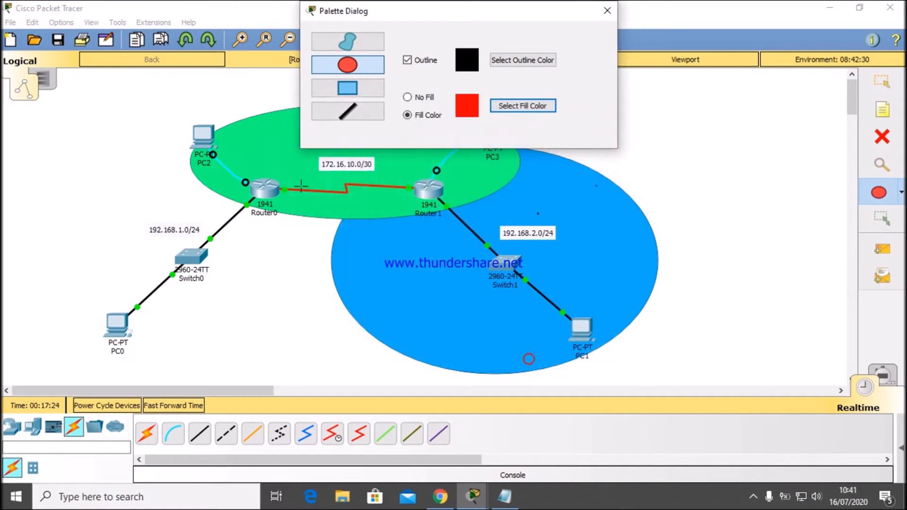
{"action": "left_click", "coordinate": [606, 10]}
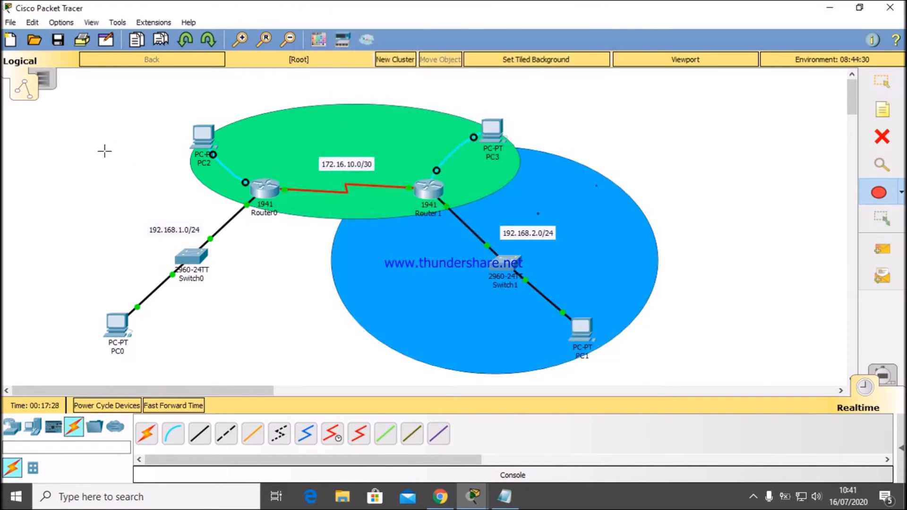
{"action": "mouse_move", "coordinate": [59, 160]}
{"action": "left_mouse_down"}
{"action": "mouse_move", "coordinate": [270, 363]}
{"action": "mouse_move", "coordinate": [335, 348]}
{"action": "mouse_move", "coordinate": [332, 377]}
{"action": "left_mouse_up"}
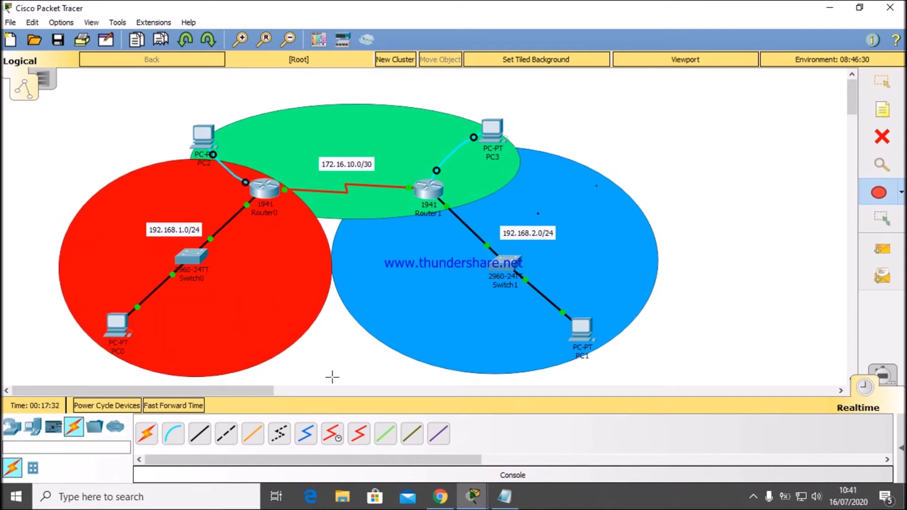
{"action": "left_click", "coordinate": [833, 259]}
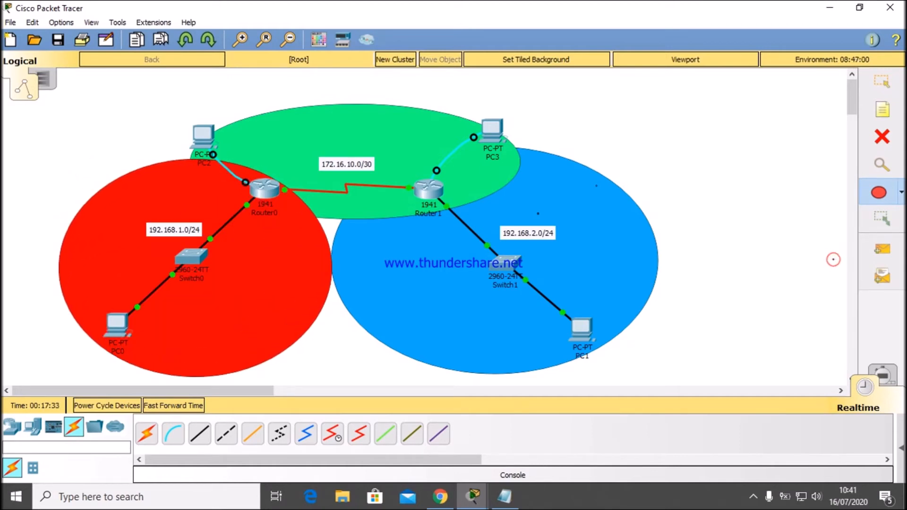
{"action": "left_click", "coordinate": [887, 87]}
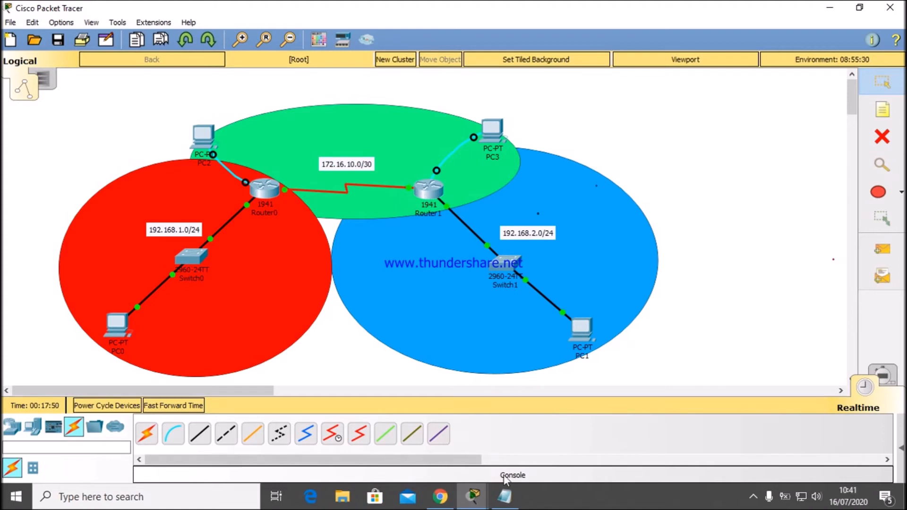
- Switch to the Notepad notes on the OSPF commands and move the window so both routers stay visible beside it
{"action": "left_click", "coordinate": [506, 500]}
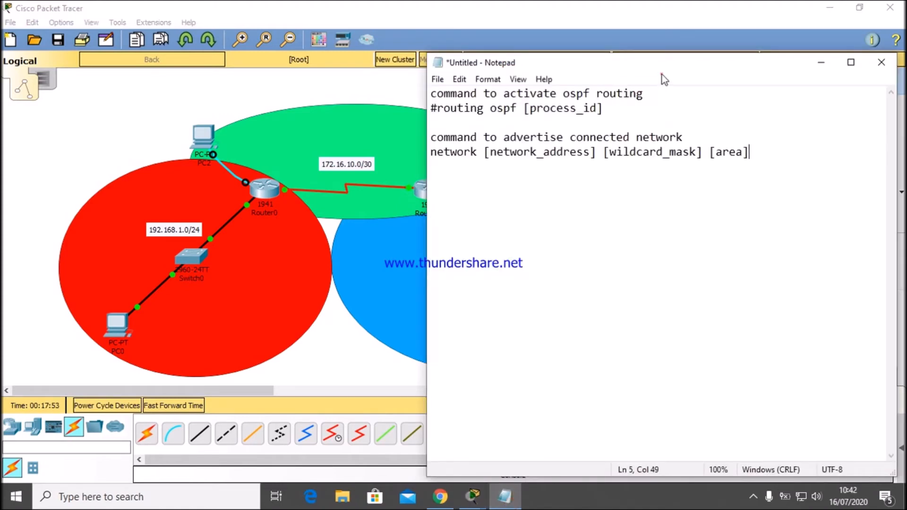
{"action": "left_click_drag", "start_coordinate": [682, 64], "coordinate": [698, 155]}
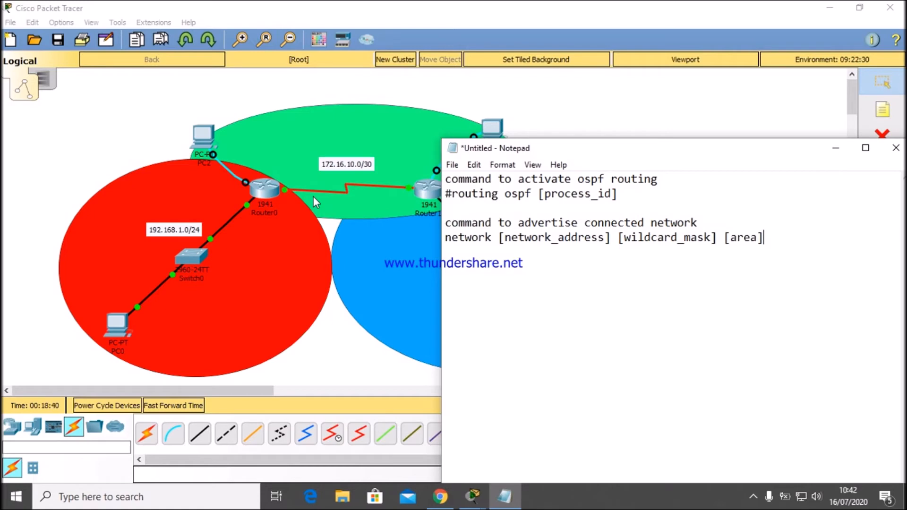
{"action": "left_click_drag", "start_coordinate": [634, 154], "coordinate": [667, 109]}
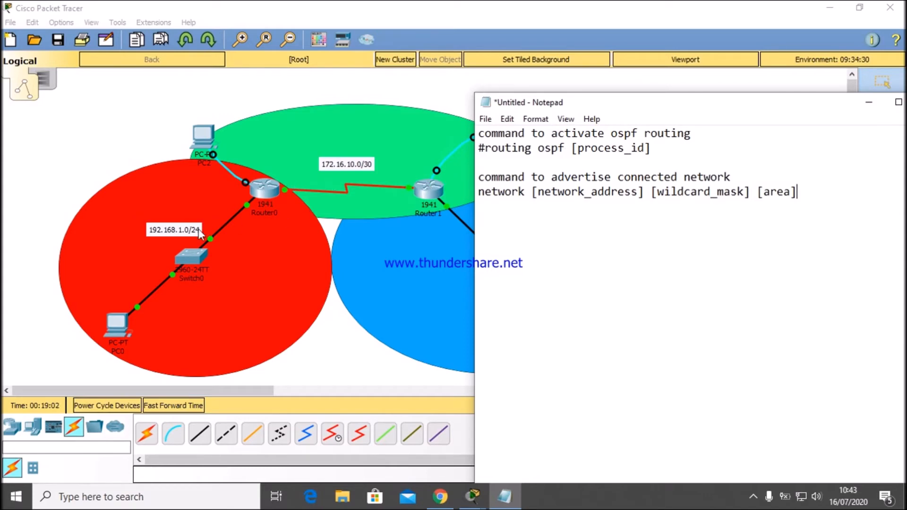
- Check the network labels in the topology, and add the line "/24 logika 1 pada subnet mask" below the network command in Notepad
{"action": "left_click", "coordinate": [536, 82]}
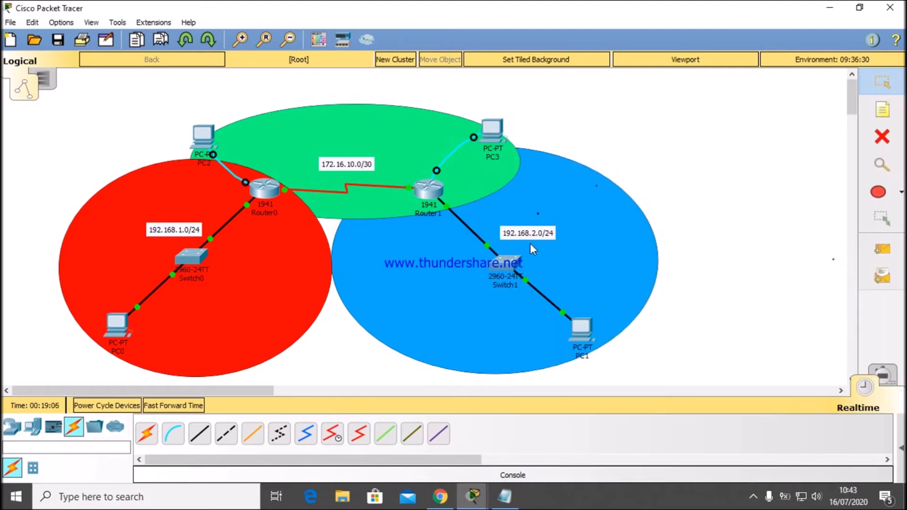
{"action": "left_click", "coordinate": [504, 497]}
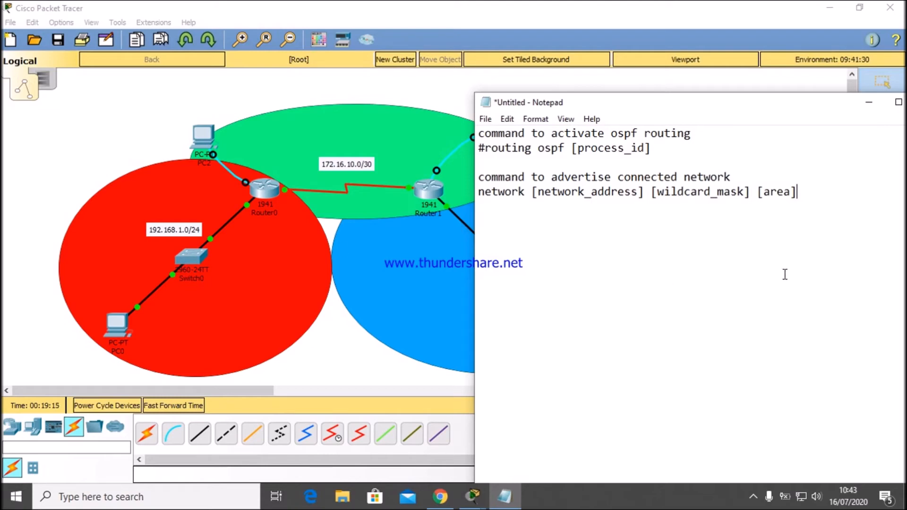
{"action": "key", "text": "Return"}
{"action": "type", "text": "/24 logika "}
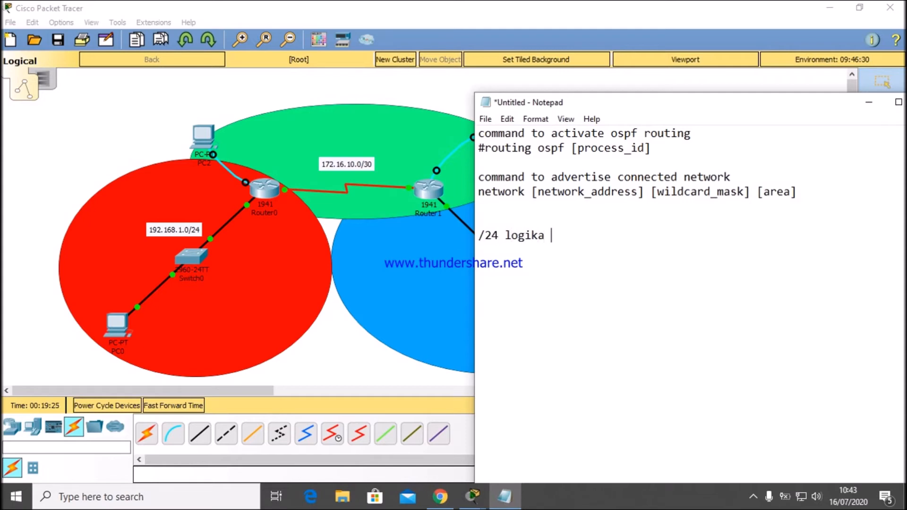
{"action": "type", "text": "1 pada subnet mask"}
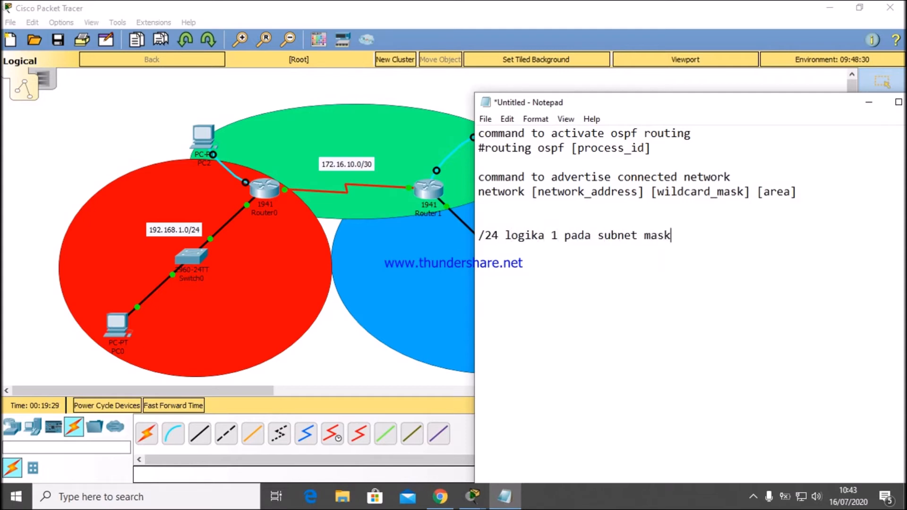
- Complete the /24 line with "berjumlah 24" and write the binary subnet mask 11111111.11111111.11111111.00000000 below it
{"action": "type", "text": " berjuma"}
{"action": "key", "text": "BackSpace"}
{"action": "type", "text": "lah 24  "}
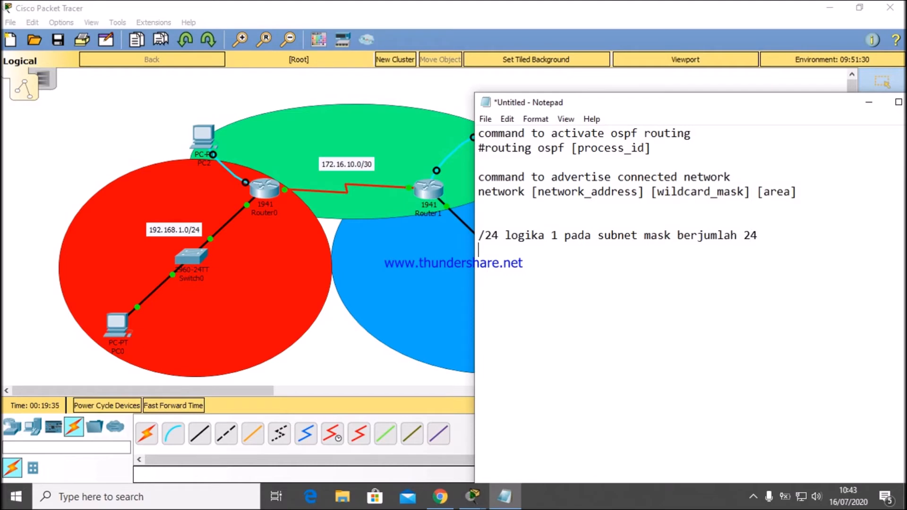
{"action": "type", "text": "11111111.111111"}
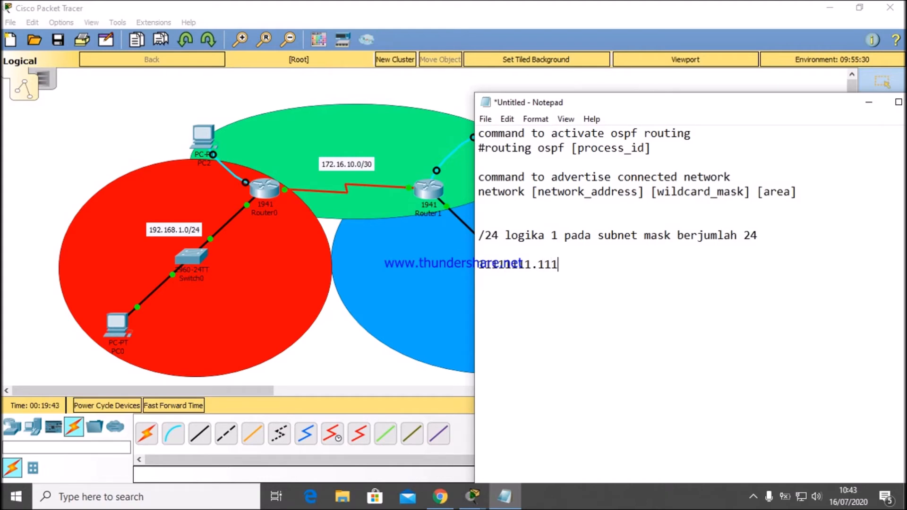
{"action": "type", "text": "11.11111111.11111"}
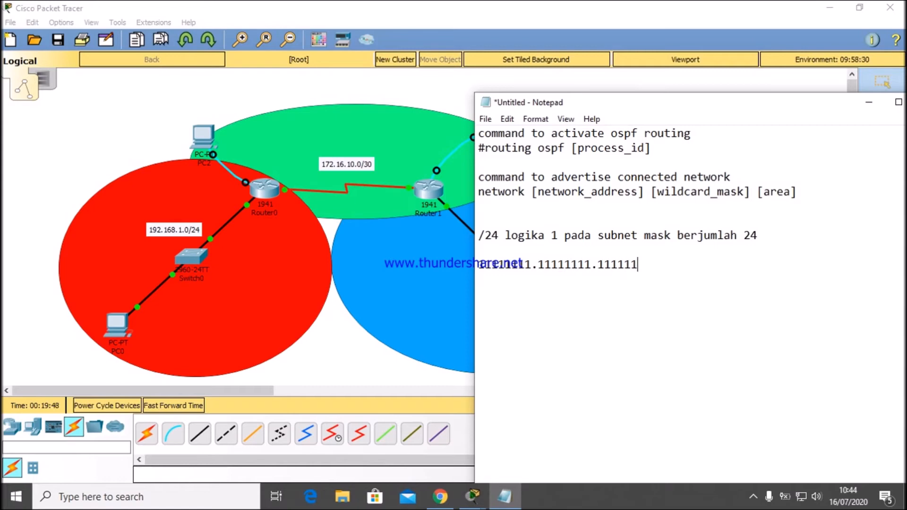
{"action": "type", "text": "1.00000000"}
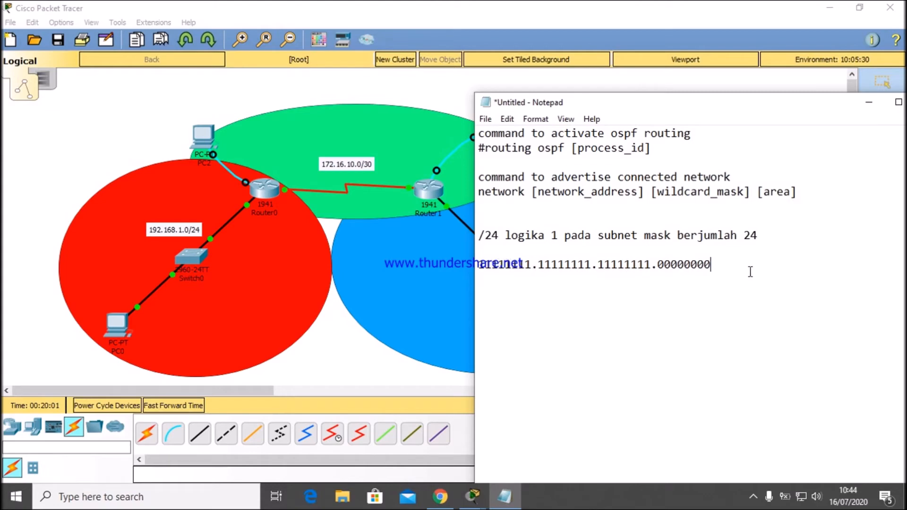
- Highlight the network and host bits of the binary /24 mask, and append "= 255.255.255.0" to that line
{"action": "left_click_drag", "start_coordinate": [716, 263], "coordinate": [481, 258]}
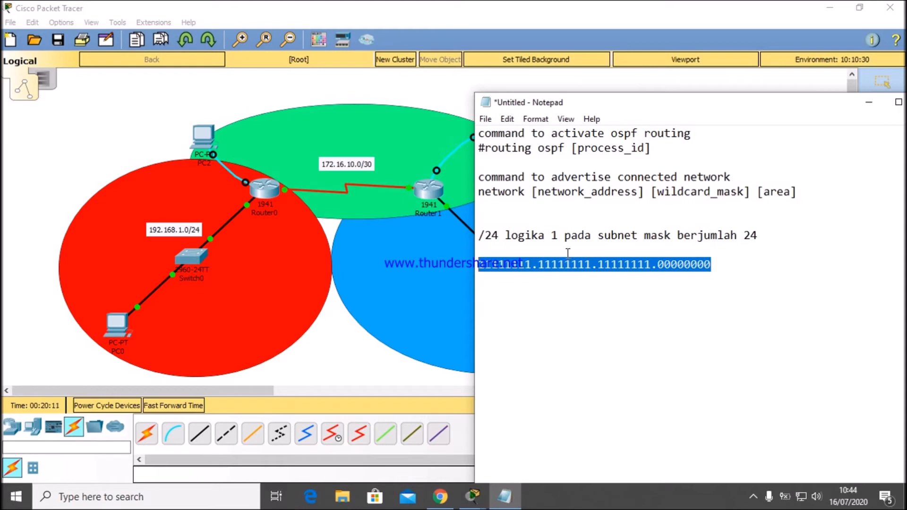
{"action": "left_click", "coordinate": [758, 305]}
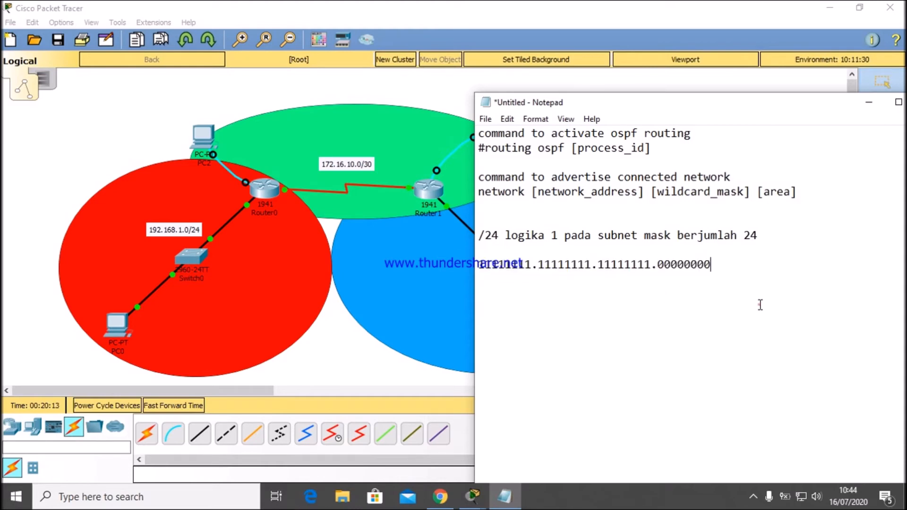
{"action": "left_click_drag", "start_coordinate": [650, 264], "coordinate": [478, 264]}
{"action": "left_click_drag", "start_coordinate": [719, 263], "coordinate": [662, 260]}
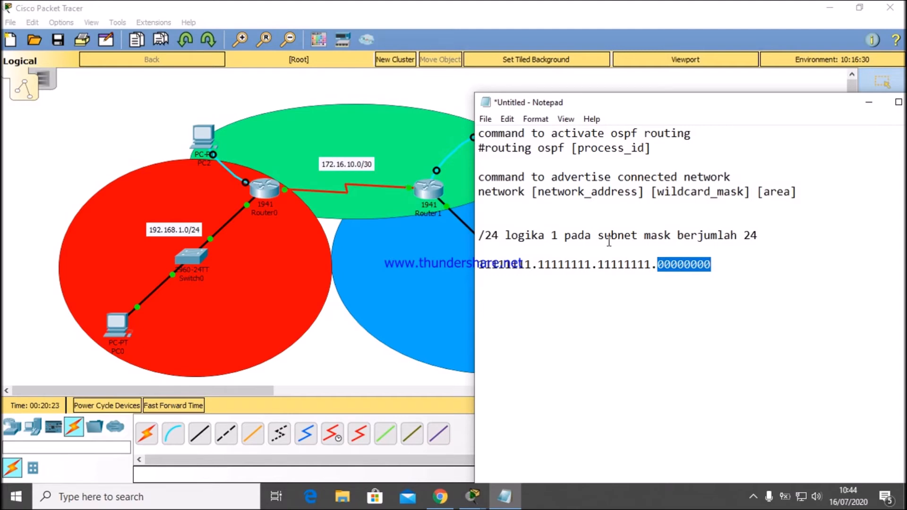
{"action": "left_click_drag", "start_coordinate": [479, 262], "coordinate": [724, 272]}
{"action": "left_click", "coordinate": [724, 272]}
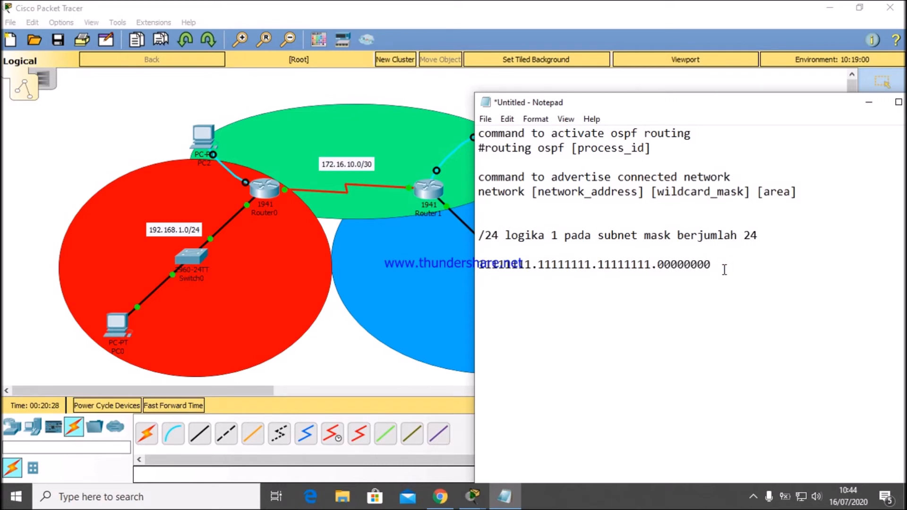
{"action": "type", "text": "= 255.255.255.0"}
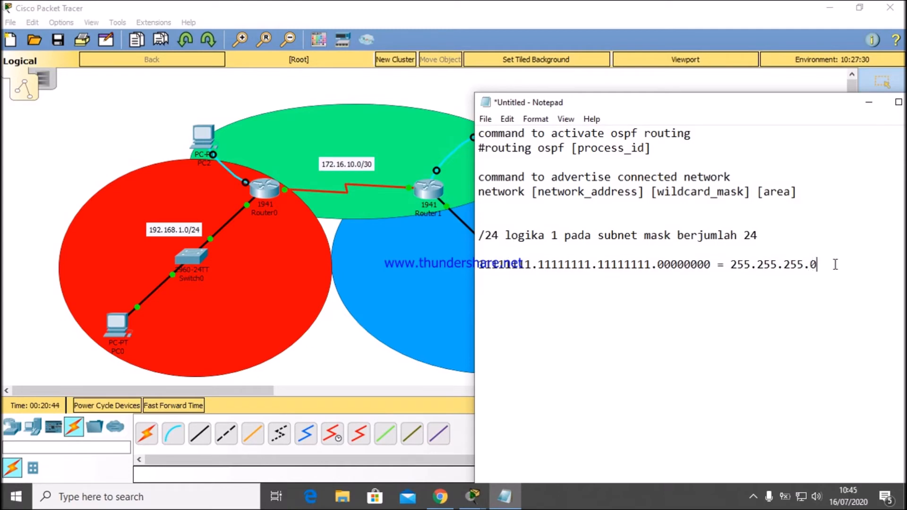
- Add the inverted /24 mask below as "00000000.00000000.00000000.11111111 = 0.0.0.255"
{"action": "key", "text": "Return"}
{"action": "type", "text": "00000000"}
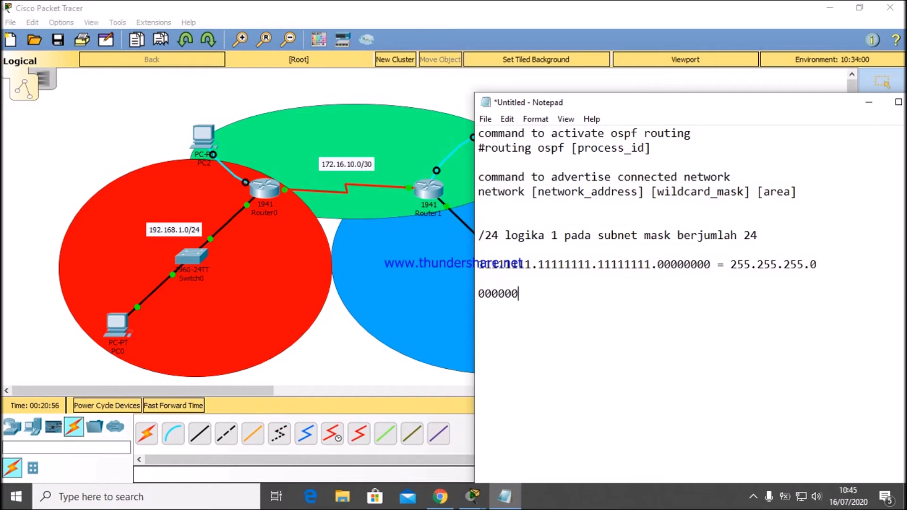
{"action": "type", "text": ".00000000.00000000"}
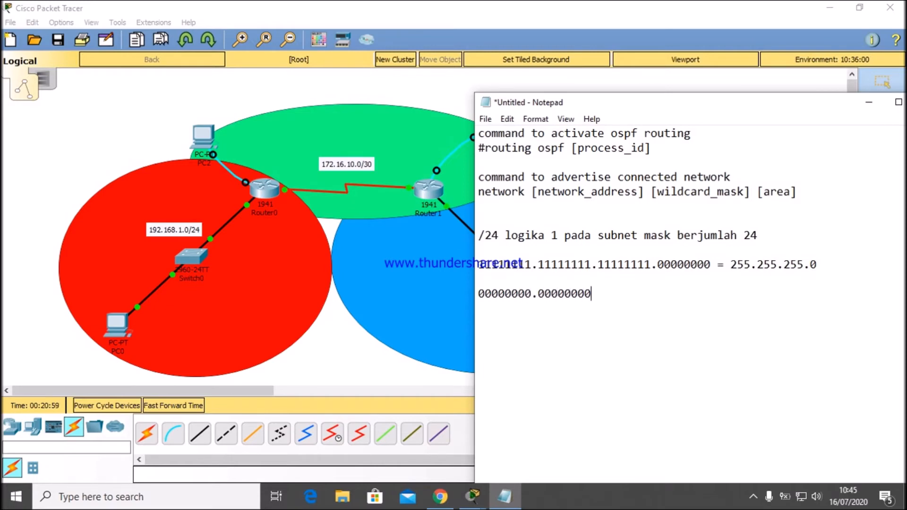
{"action": "type", "text": ".000000"}
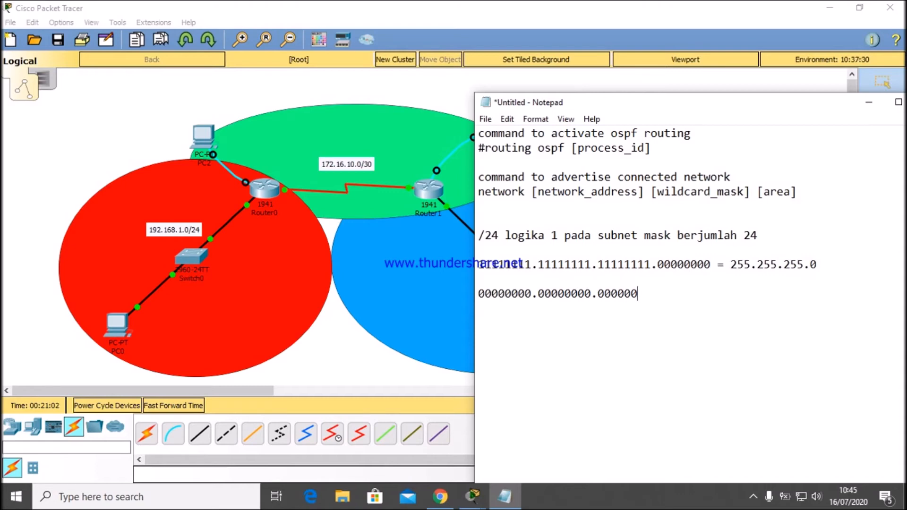
{"action": "type", "text": "11111111"}
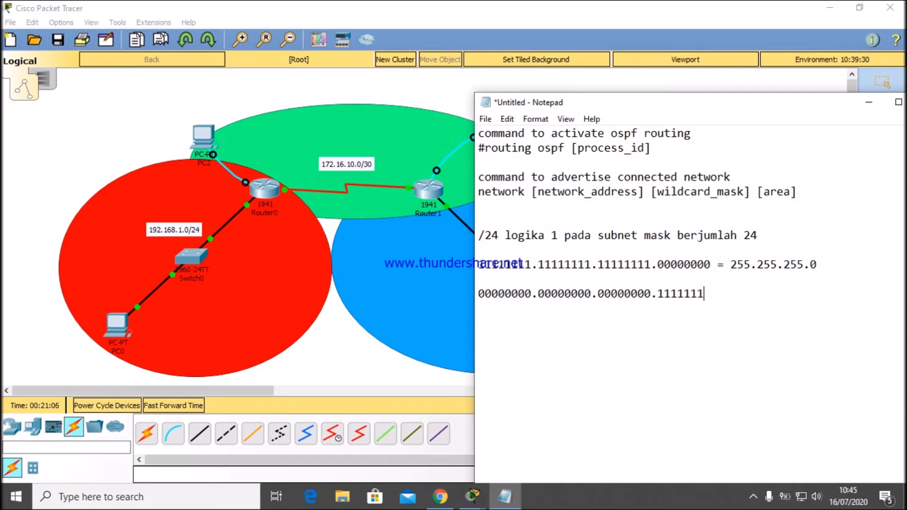
{"action": "type", "text": " = 0.0.0.255"}
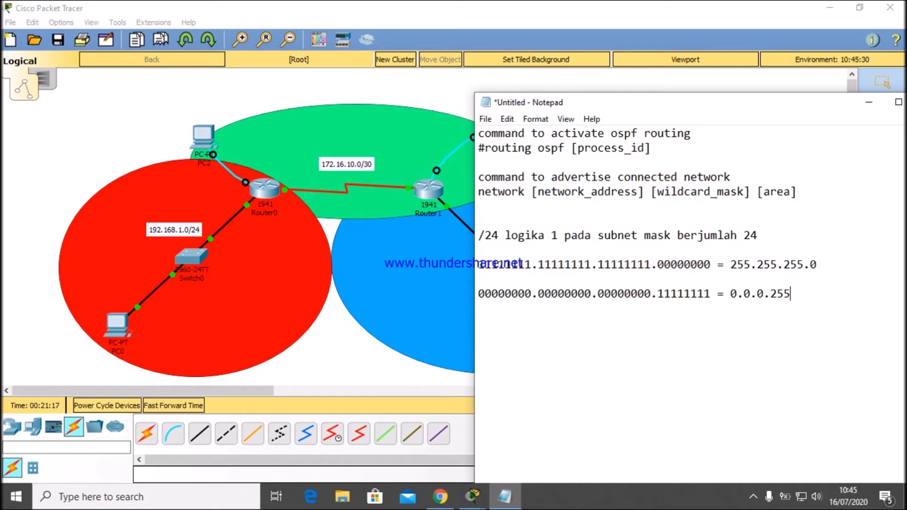
- Add the line "/30 Logika 1 pada subnet mask berjumlah 30" below the /24 wildcard mask
{"action": "key", "text": "Return"}
{"action": "type", "text": "/30 Logika 1 pad"}
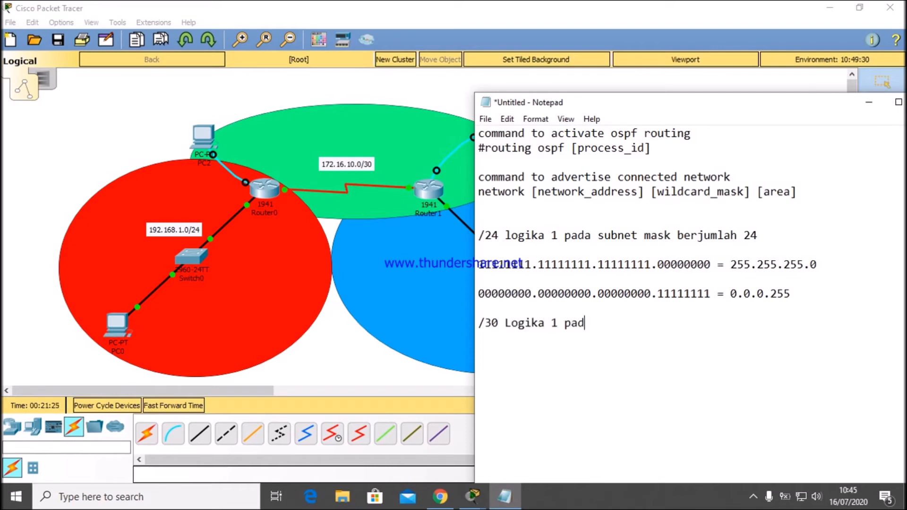
{"action": "type", "text": "a subnet mask berh"}
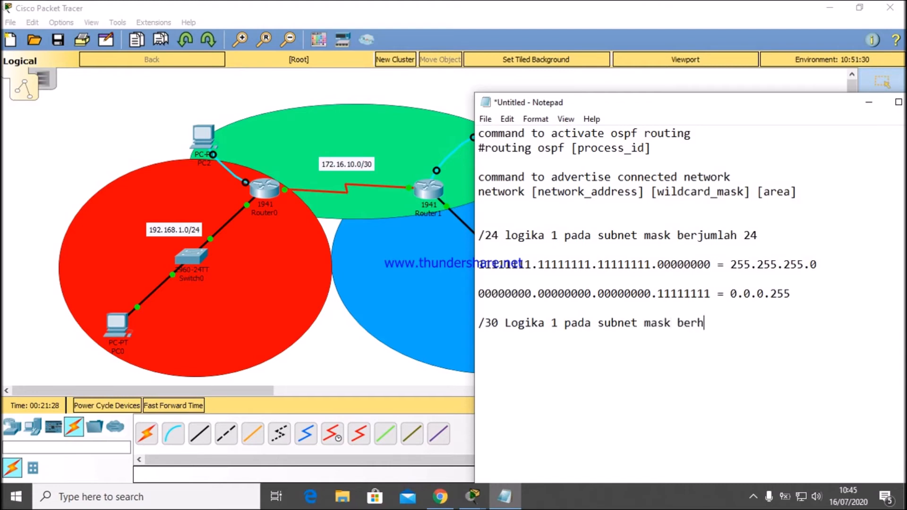
{"action": "key", "text": "BackSpace"}
{"action": "type", "text": "jumlah 30"}
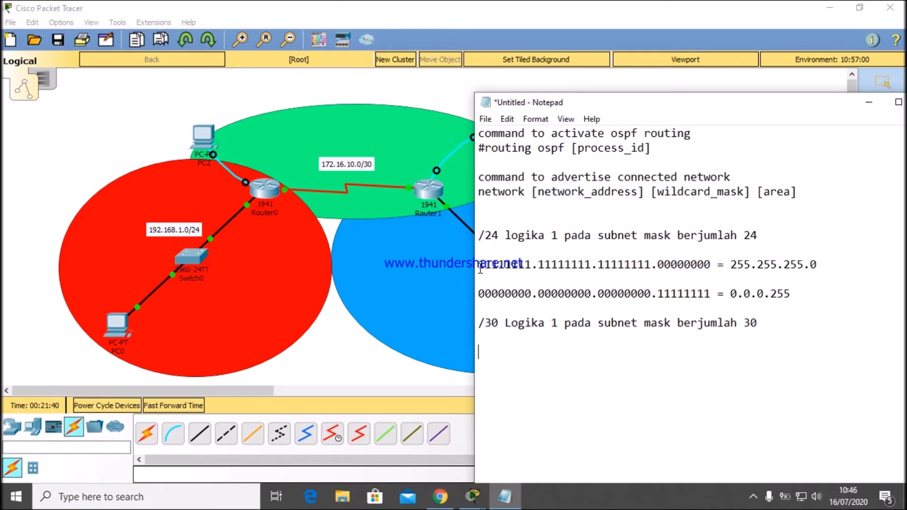
- Highlight the first octet of the /24 mask for reference, and write "11111111.11111111.11111111.11111100 = 255.255.255.252" under the /30 line
{"action": "left_click_drag", "start_coordinate": [480, 269], "coordinate": [531, 269]}
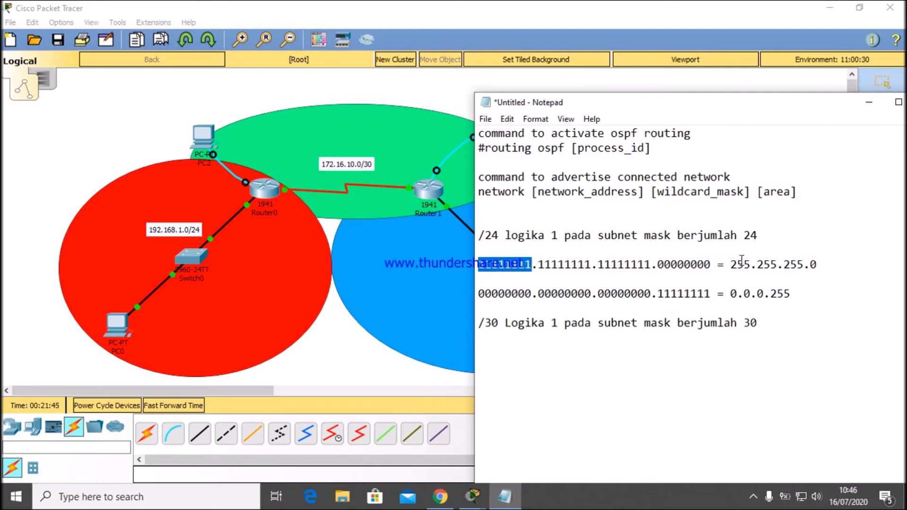
{"action": "left_click", "coordinate": [521, 357]}
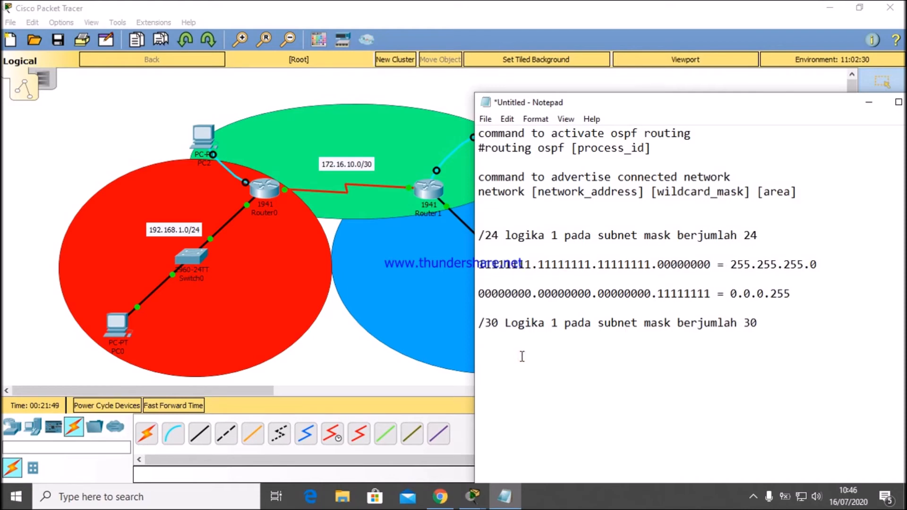
{"action": "type", "text": "11111111.1111111"}
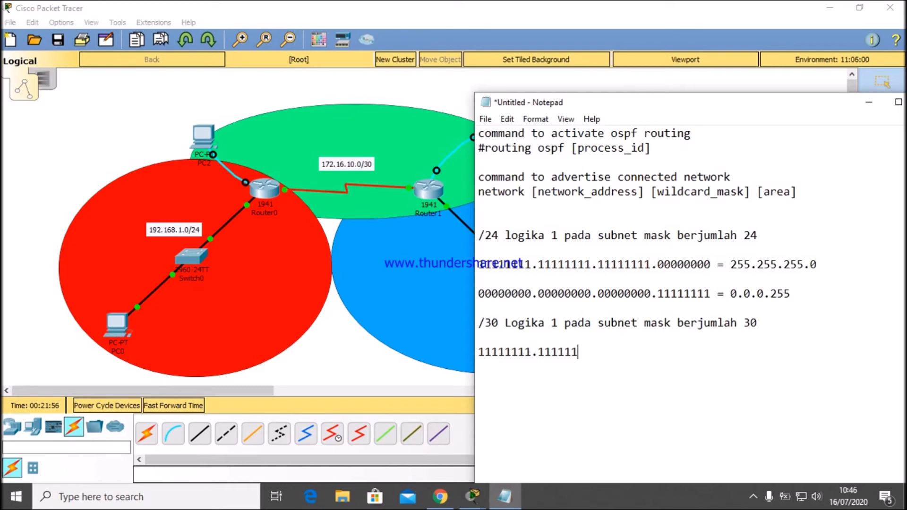
{"action": "type", "text": "1.1111111"}
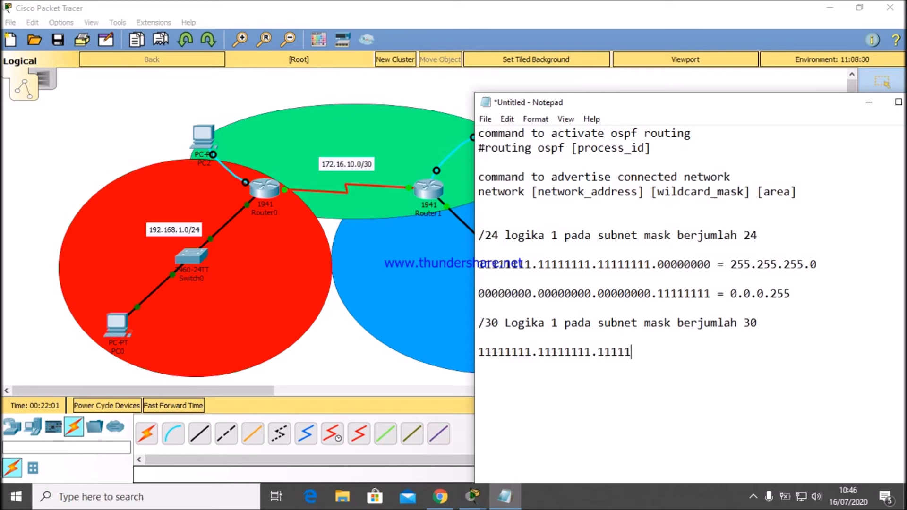
{"action": "type", "text": "1"}
{"action": "type", "text": ".1"}
{"action": "type", "text": "11"}
{"action": "type", "text": "111.11111"}
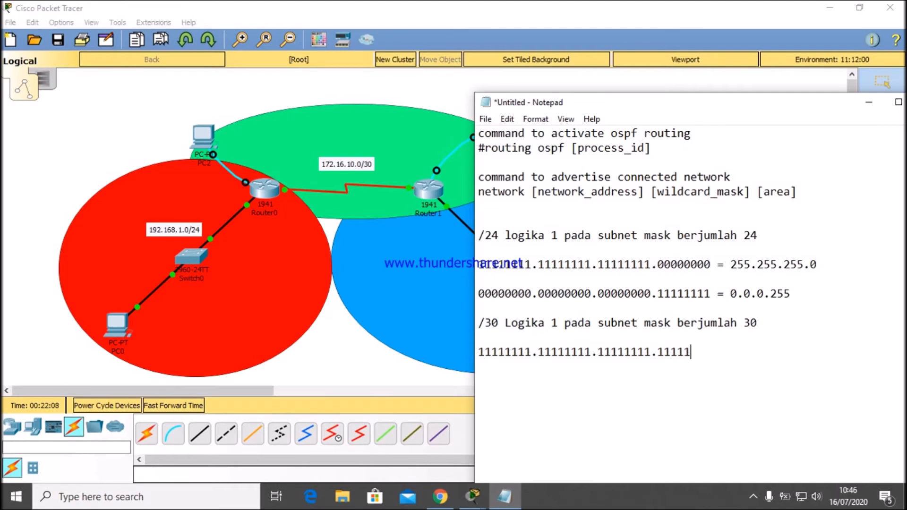
{"action": "type", "text": "00 = 255.255.255.252"}
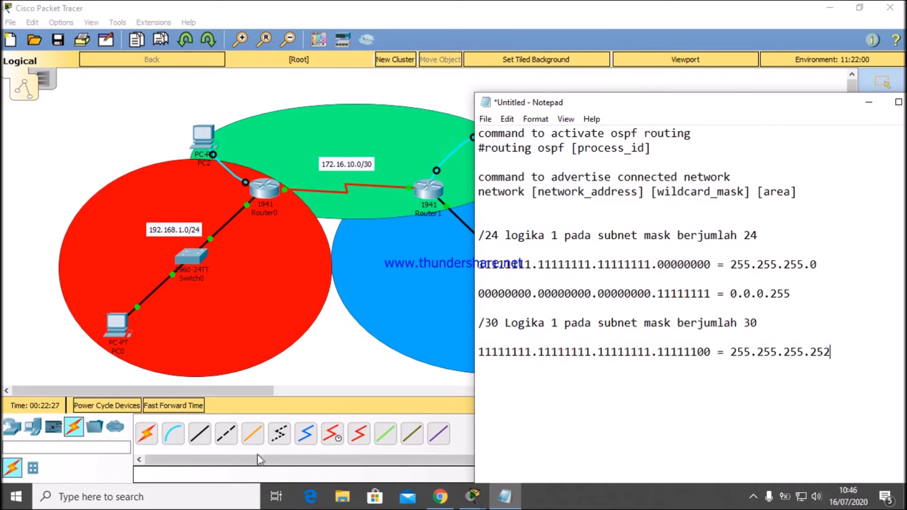
- Try to open the Windows Calculator app by searching for "calc"
{"action": "left_click", "coordinate": [174, 501]}
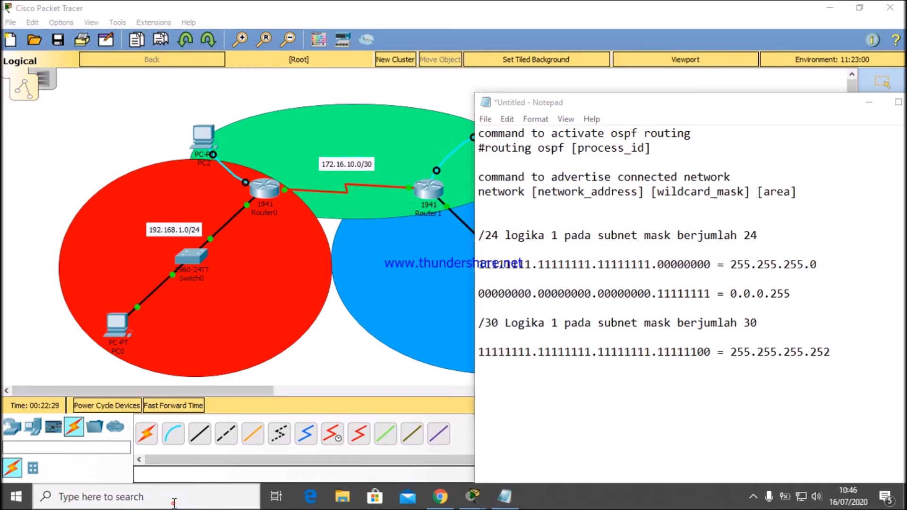
{"action": "type", "text": "calc"}
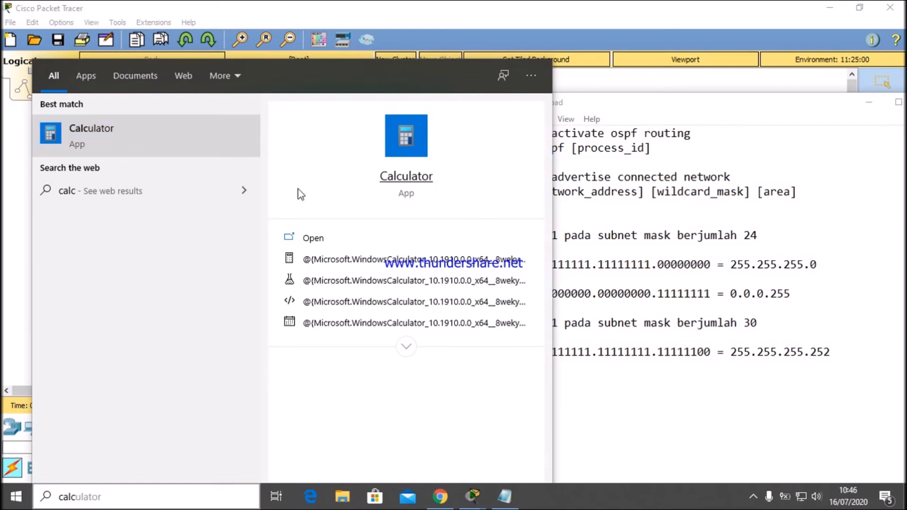
{"action": "left_click", "coordinate": [381, 173]}
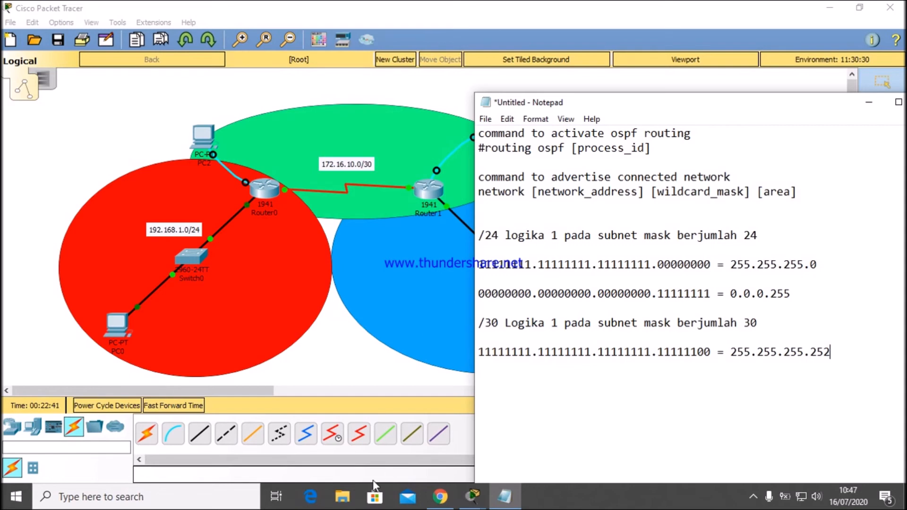
{"action": "left_click", "coordinate": [169, 494]}
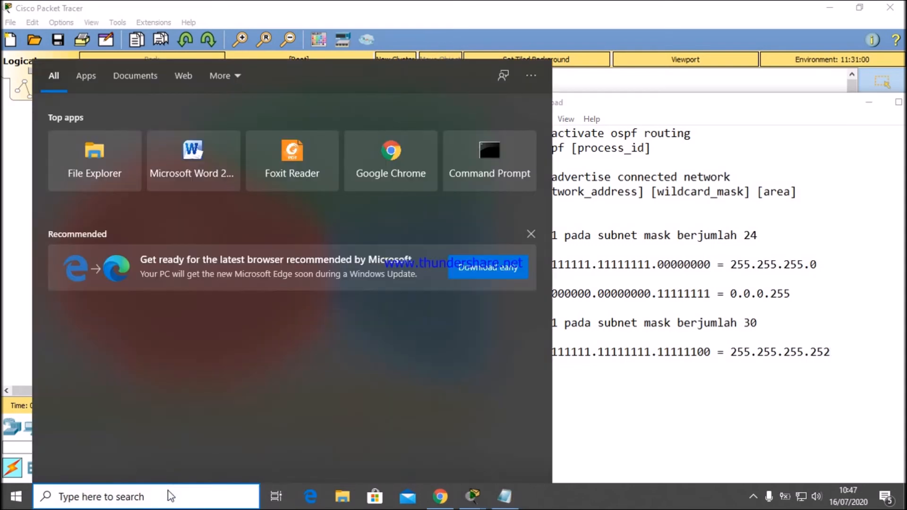
{"action": "type", "text": "calc"}
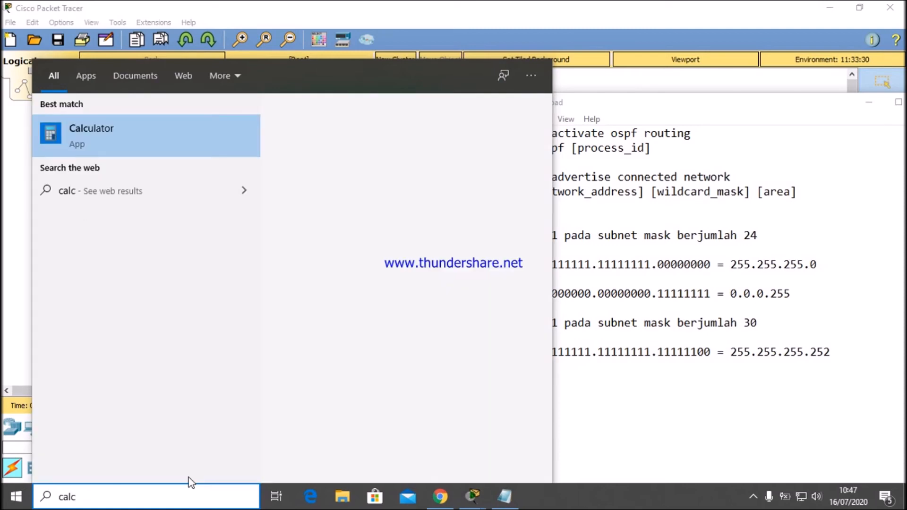
{"action": "key", "text": "Return"}
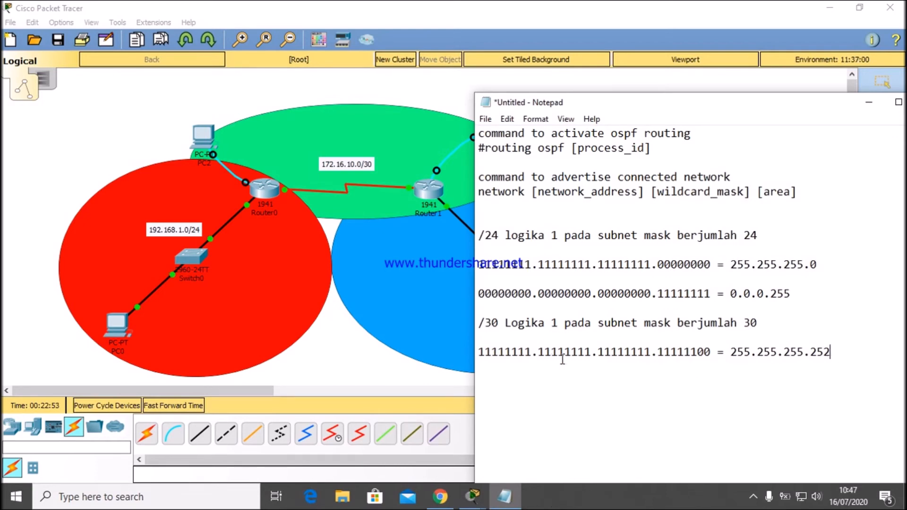
{"action": "left_click", "coordinate": [175, 505]}
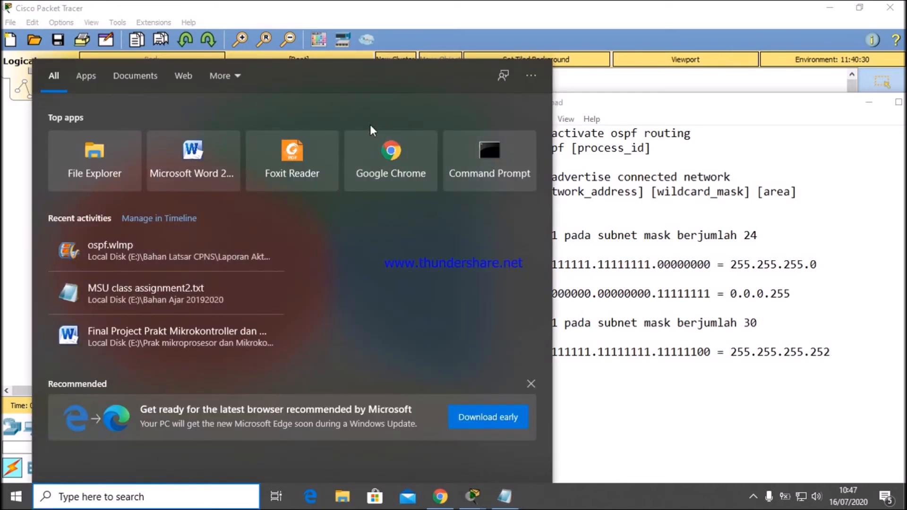
{"action": "left_click", "coordinate": [141, 493]}
{"action": "type", "text": "cal"}
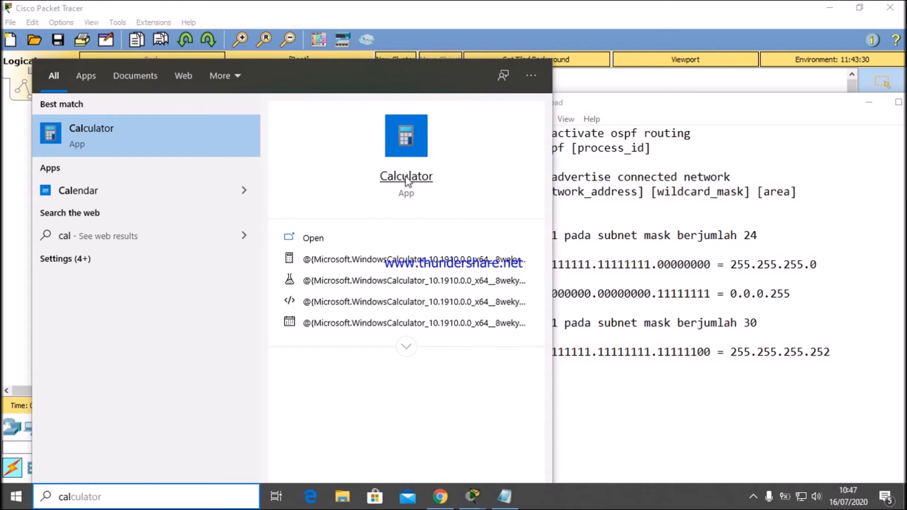
{"action": "left_click", "coordinate": [320, 234]}
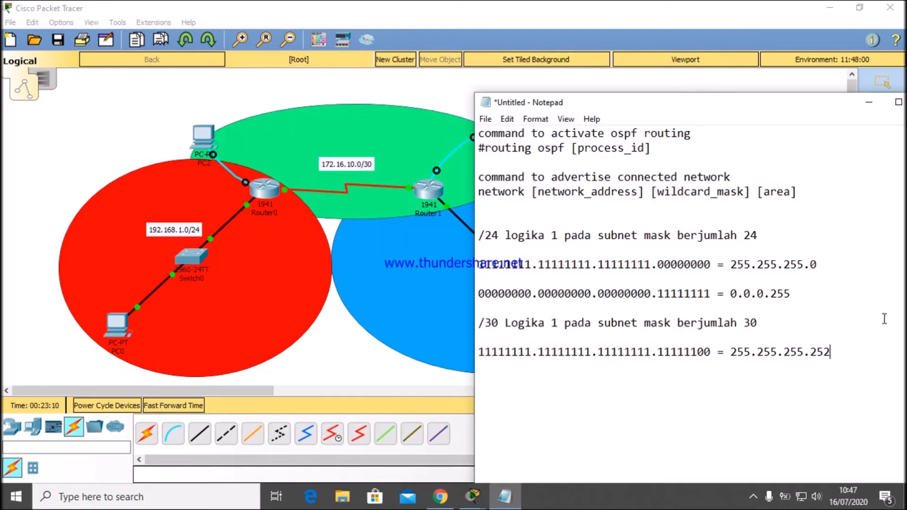
- Add the inverted /30 mask below as "00000000.00000000.00000000.00000011 = 0.0.0.3" and highlight its last two bits for reference
{"action": "key", "text": "Return"}
{"action": "type", "text": "00000000"}
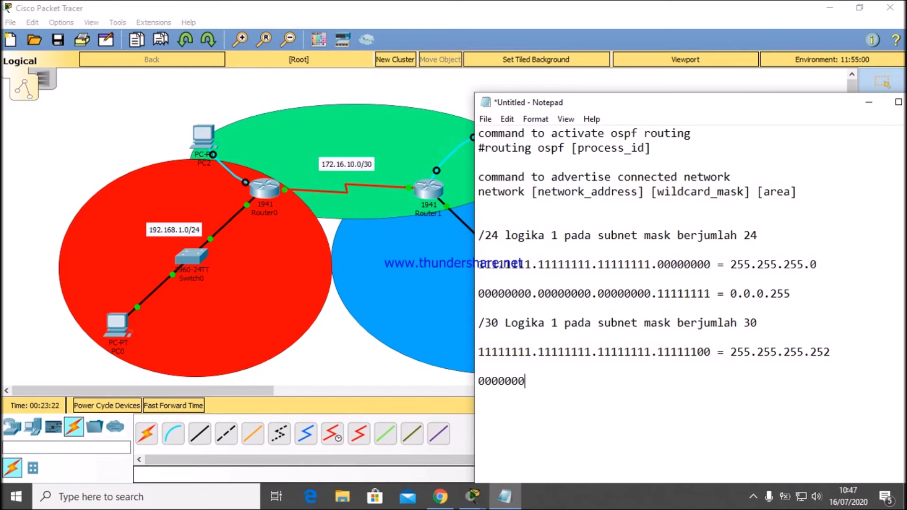
{"action": "type", "text": ".00000000.0000"}
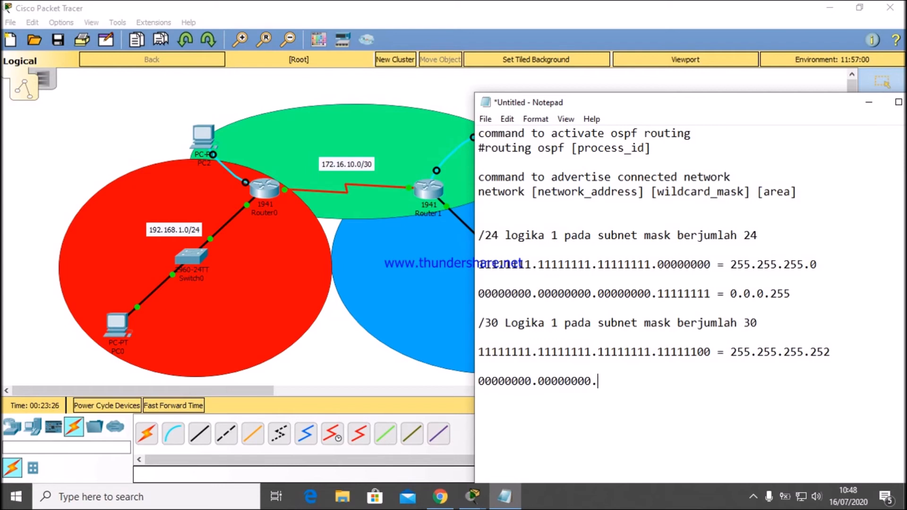
{"action": "type", "text": "0000."}
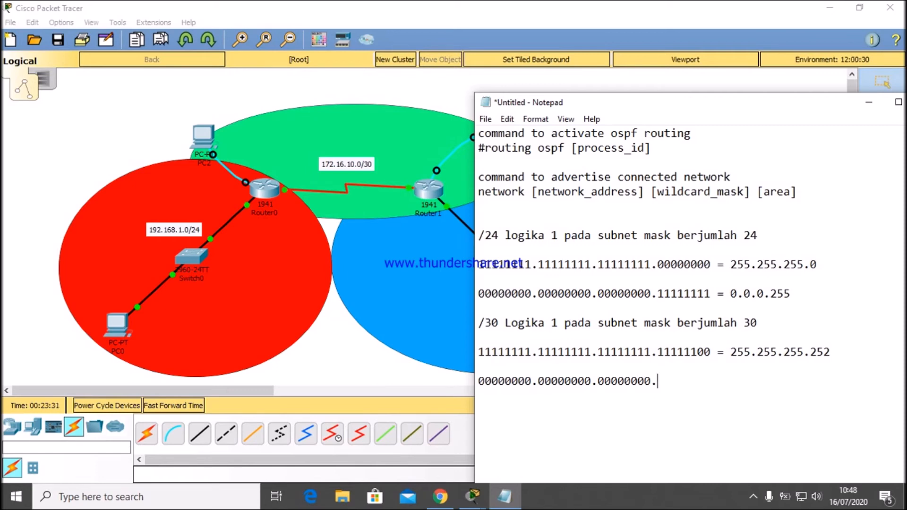
{"action": "type", "text": "00000011"}
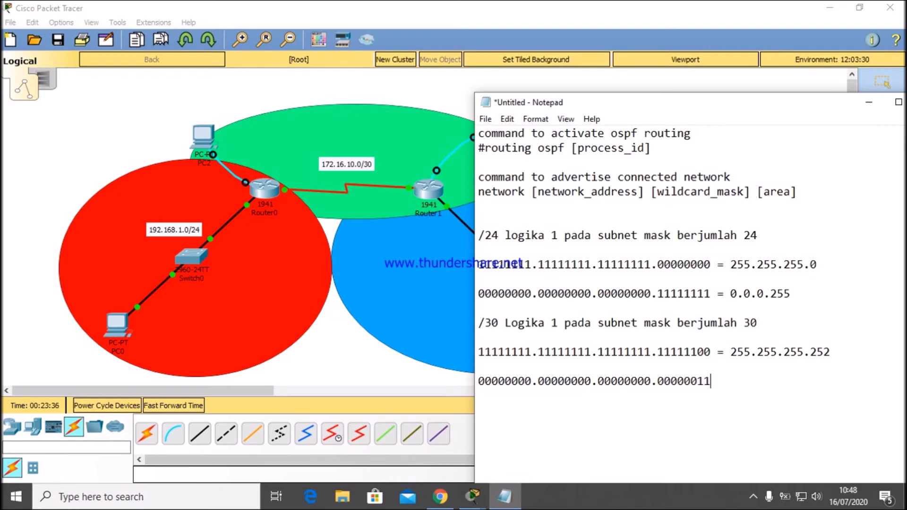
{"action": "type", "text": " = 0.0.0"}
{"action": "type", "text": ".3"}
{"action": "left_click_drag", "start_coordinate": [710, 382], "coordinate": [698, 382]}
{"action": "left_click", "coordinate": [795, 381]}
{"action": "left_click", "coordinate": [504, 6]}
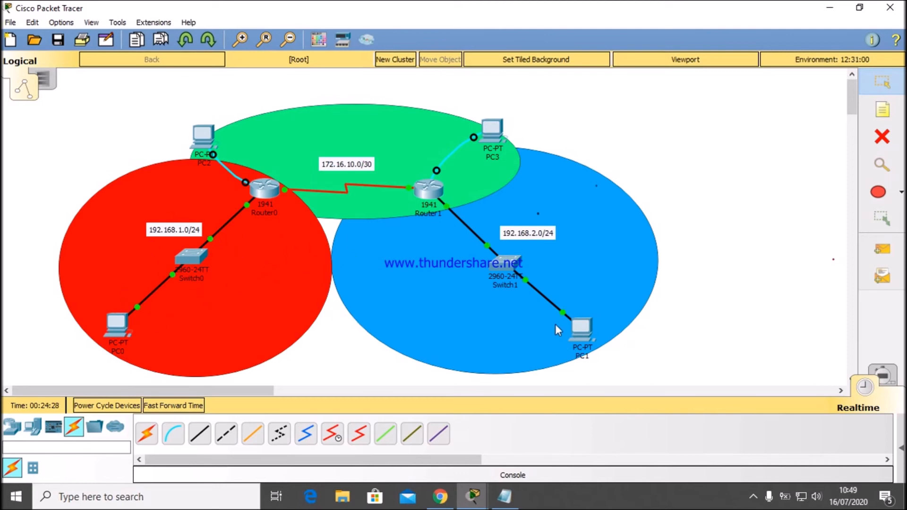
{"action": "left_click", "coordinate": [505, 496]}
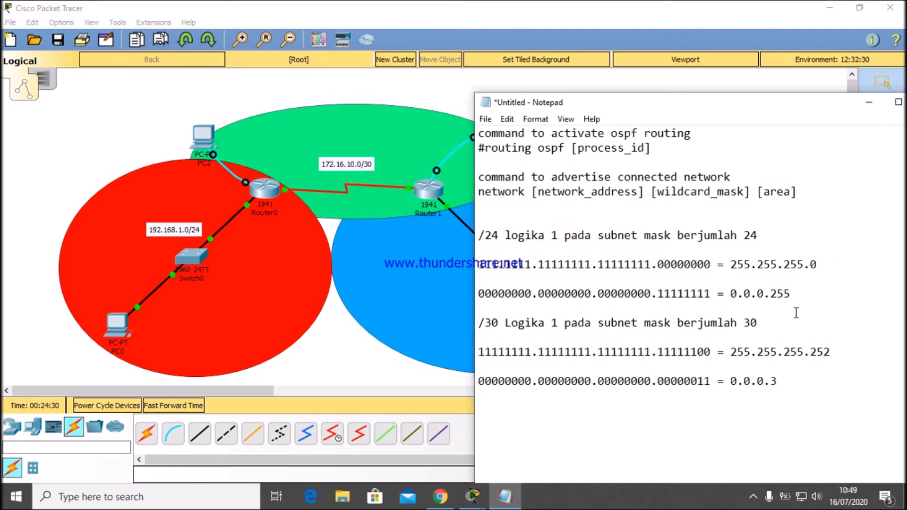
{"action": "left_click", "coordinate": [355, 364]}
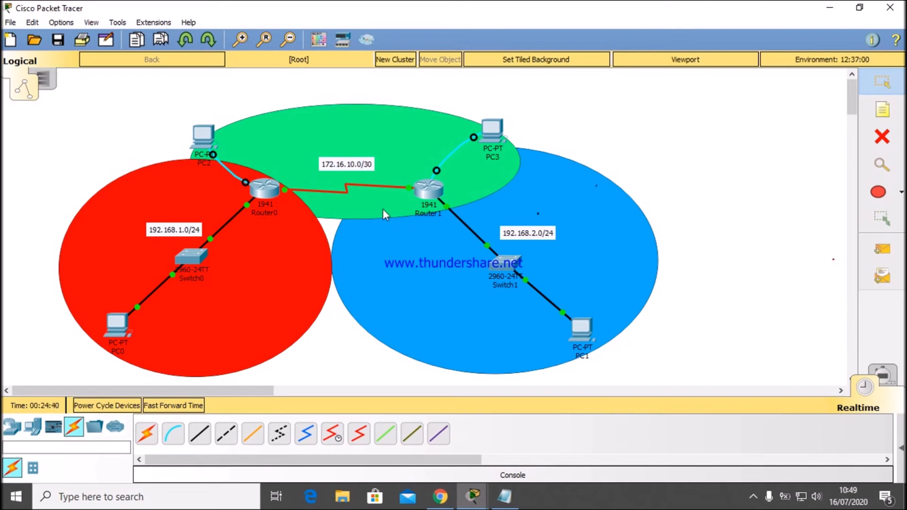
{"action": "left_click", "coordinate": [505, 496]}
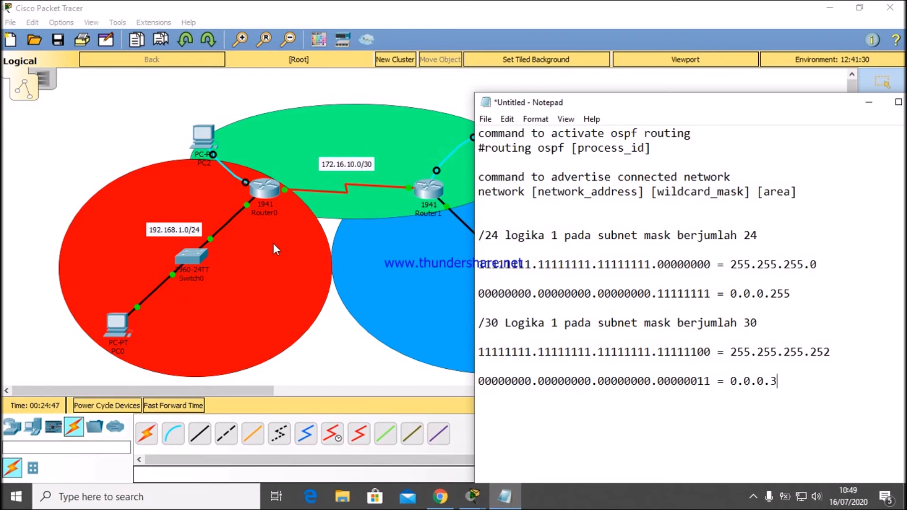
- Open PC2's terminal in Packet Tracer, move its window clear of PC2, and start the R1 console session
{"action": "left_click", "coordinate": [439, 89]}
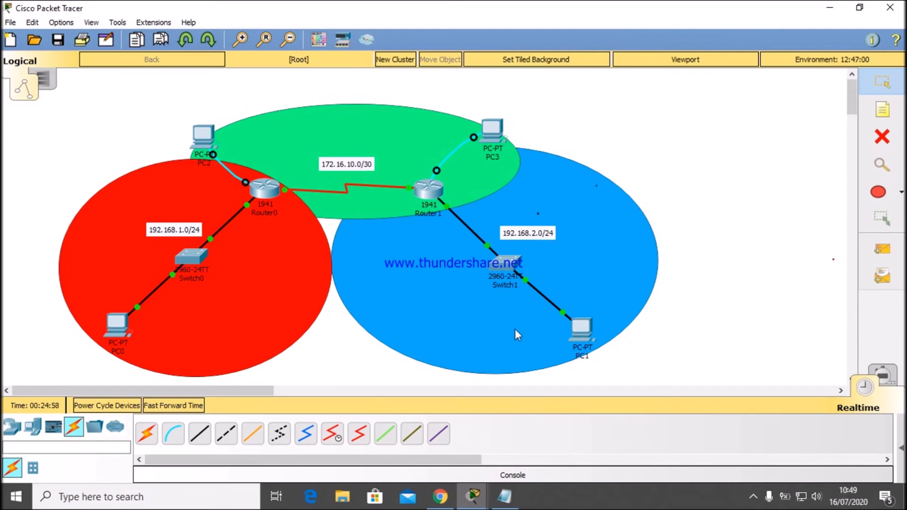
{"action": "mouse_move", "coordinate": [484, 502]}
{"action": "left_click", "coordinate": [203, 130]}
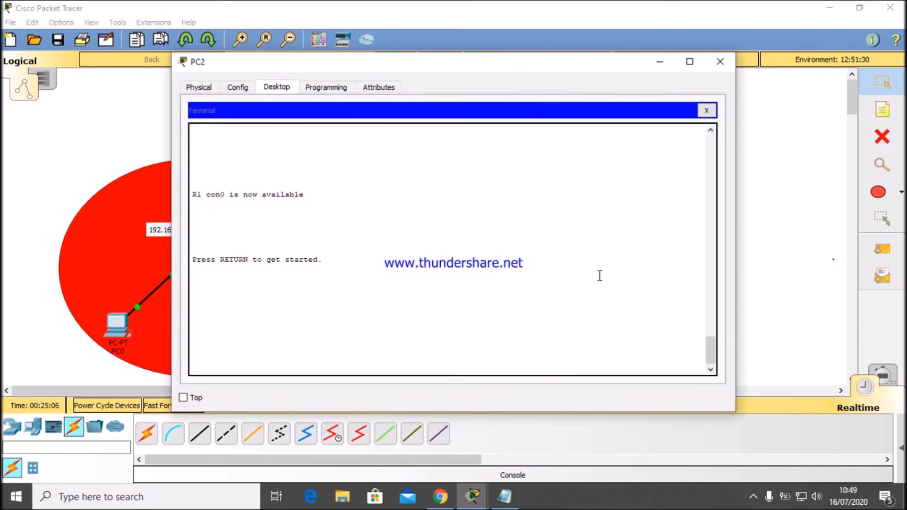
{"action": "left_click_drag", "start_coordinate": [466, 74], "coordinate": [525, 39]}
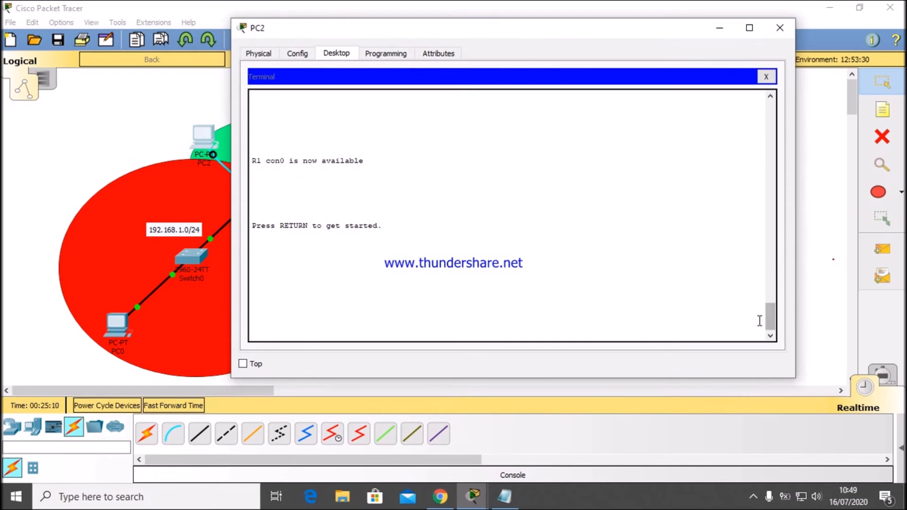
{"action": "key", "text": "Return"}
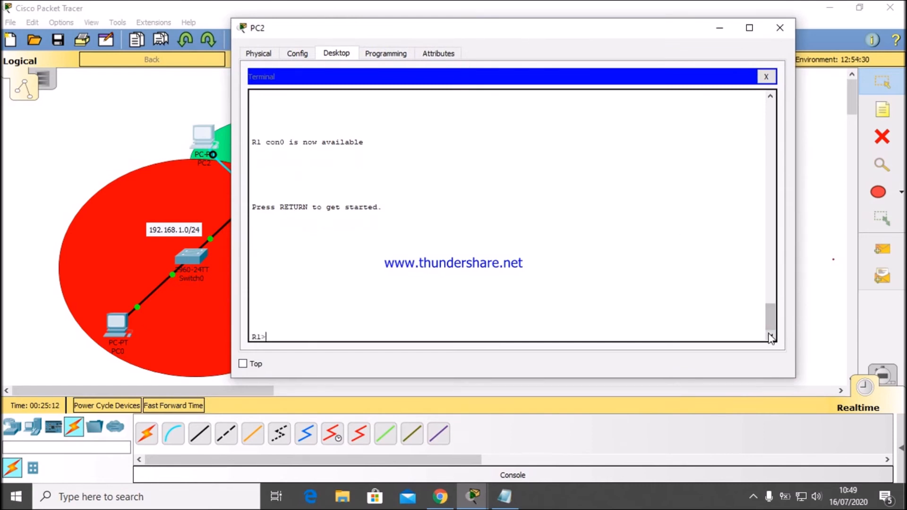
- Enter R1's global configuration mode with the commands "en" and "conf t"
{"action": "key", "text": "Return"}
{"action": "key", "text": "Return"}
{"action": "key", "text": "Return"}
{"action": "type", "text": "en"}
{"action": "key", "text": "Return"}
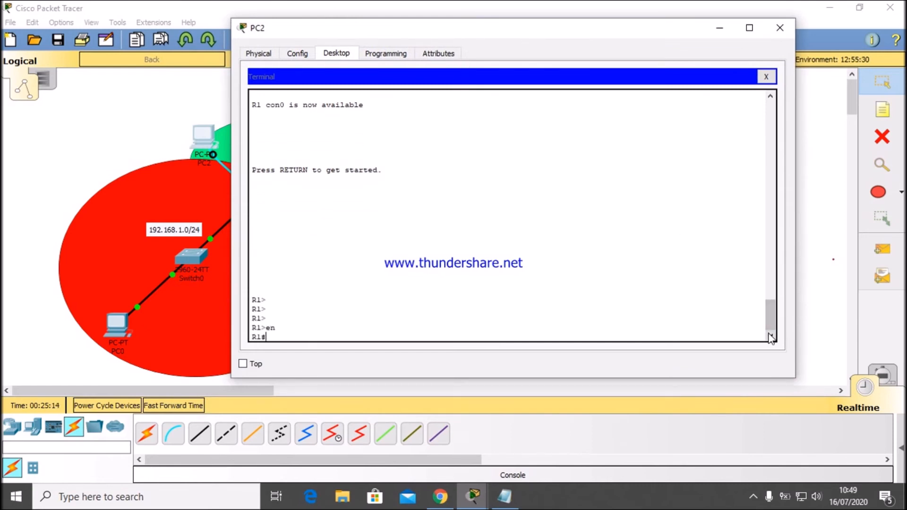
{"action": "type", "text": "conf t"}
{"action": "key", "text": "Return"}
{"action": "key", "text": "Return"}
{"action": "key", "text": "Return"}
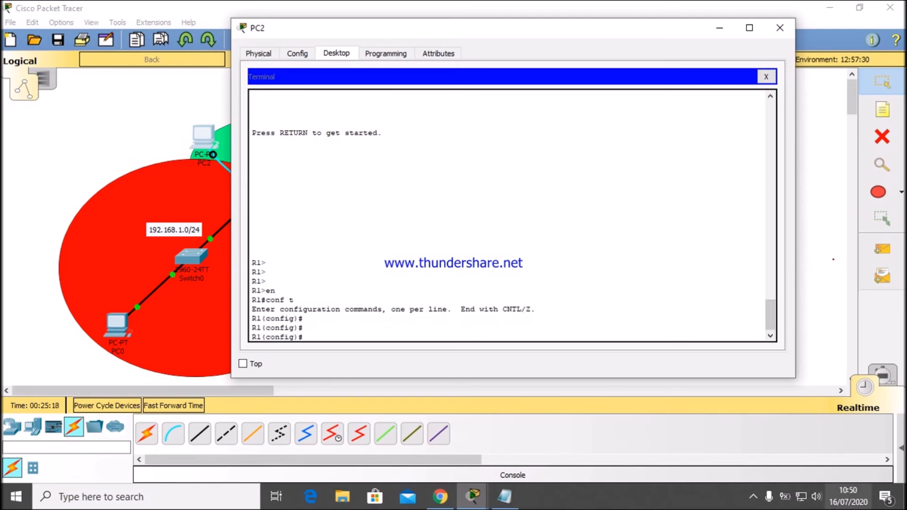
- Arrange the PC2 terminal and the Notepad OSPF notes side by side
{"action": "left_click", "coordinate": [504, 496]}
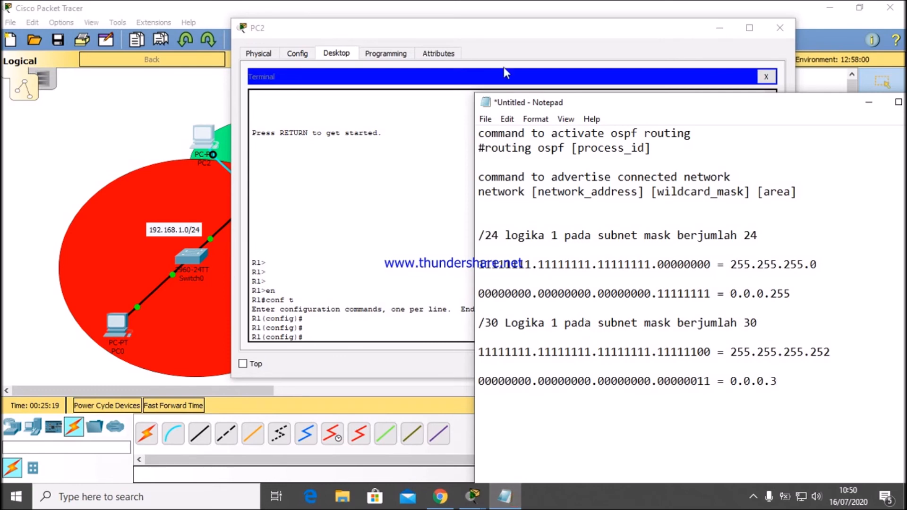
{"action": "left_click_drag", "start_coordinate": [532, 32], "coordinate": [381, 49]}
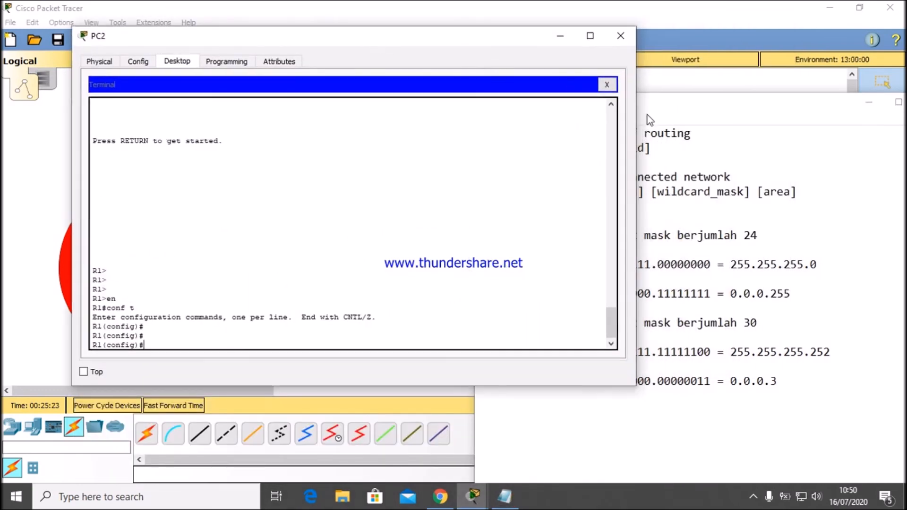
{"action": "left_click", "coordinate": [647, 115]}
{"action": "left_click_drag", "start_coordinate": [689, 105], "coordinate": [707, 78]}
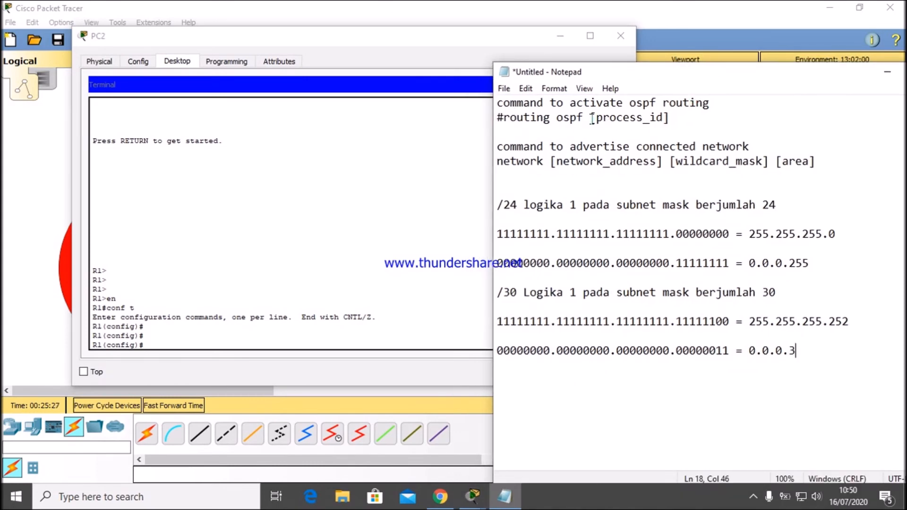
- Try to complete the command "routing ospf" in R1's global configuration mode, and clear the line
{"action": "left_click", "coordinate": [389, 41]}
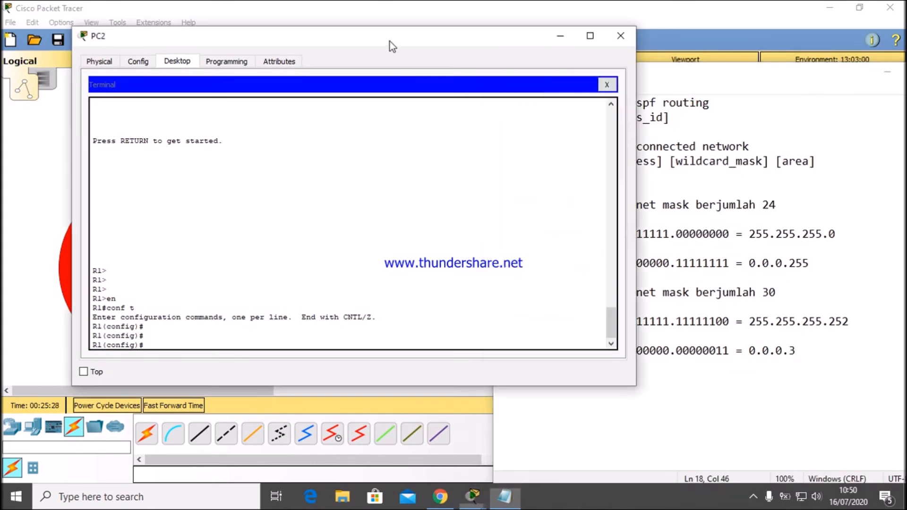
{"action": "left_click", "coordinate": [390, 41]}
{"action": "type", "text": "rou"}
{"action": "key", "text": "Tab"}
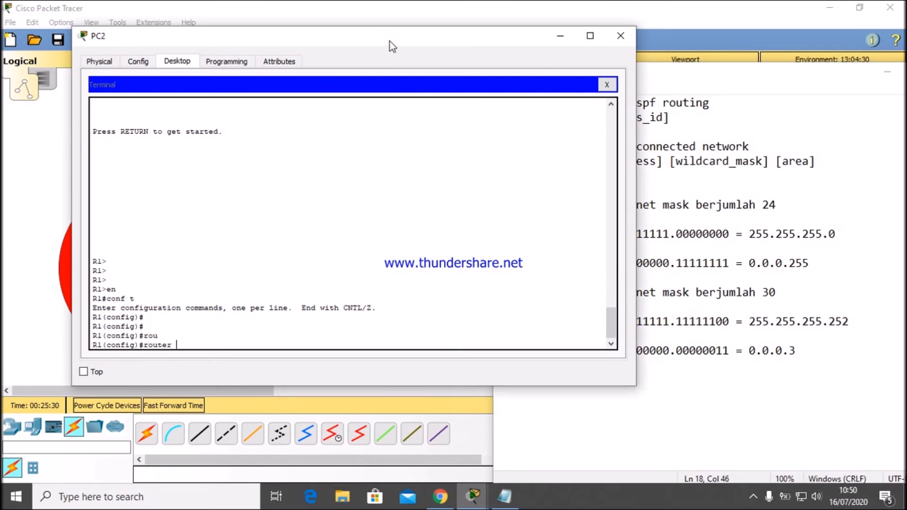
{"action": "key", "text": "BackSpace"}
{"action": "key", "text": "BackSpace"}
{"action": "key", "text": "BackSpace"}
{"action": "type", "text": "ing"}
{"action": "key", "text": "Tab"}
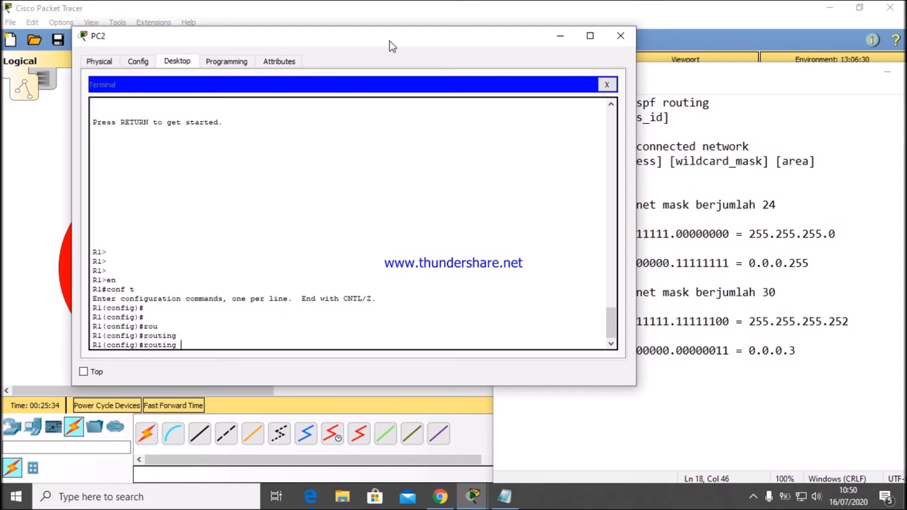
{"action": "type", "text": "os"}
{"action": "key", "text": "Tab"}
{"action": "type", "text": "p"}
{"action": "key", "text": "Tab"}
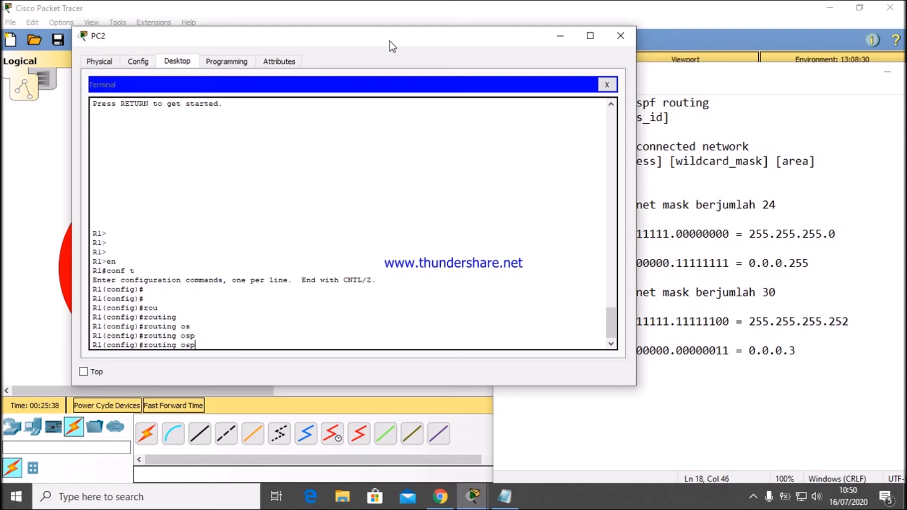
{"action": "type", "text": "f"}
{"action": "key", "text": "Tab"}
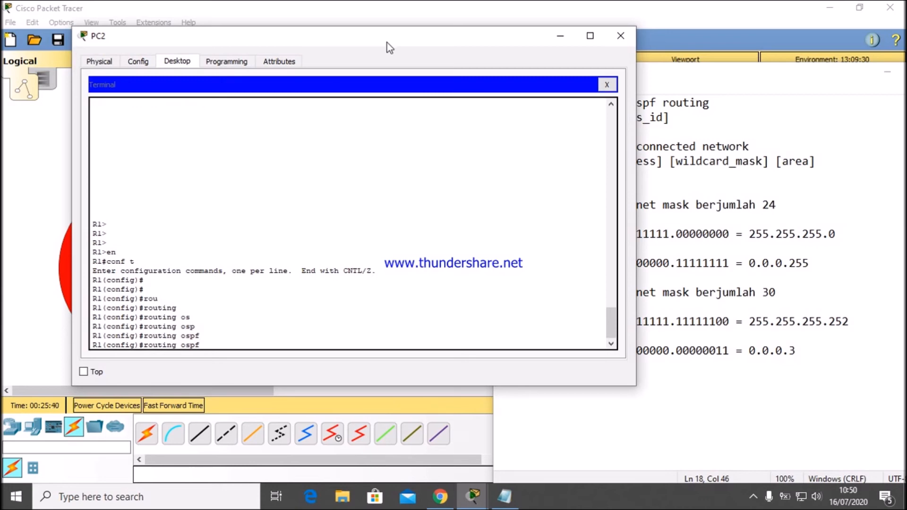
{"action": "key", "text": "BackSpace"}
{"action": "key", "text": "BackSpace"}
{"action": "key", "text": "BackSpace"}
{"action": "key", "text": "BackSpace"}
{"action": "key", "text": "BackSpace"}
{"action": "key", "text": "BackSpace"}
{"action": "key", "text": "BackSpace"}
{"action": "key", "text": "BackSpace"}
{"action": "key", "text": "BackSpace"}
{"action": "key", "text": "BackSpace"}
{"action": "key", "text": "BackSpace"}
{"action": "key", "text": "BackSpace"}
{"action": "key", "text": "BackSpace"}
- List R1's available global configuration commands with "?" and page through to the end to find the routing command
{"action": "type", "text": "?"}
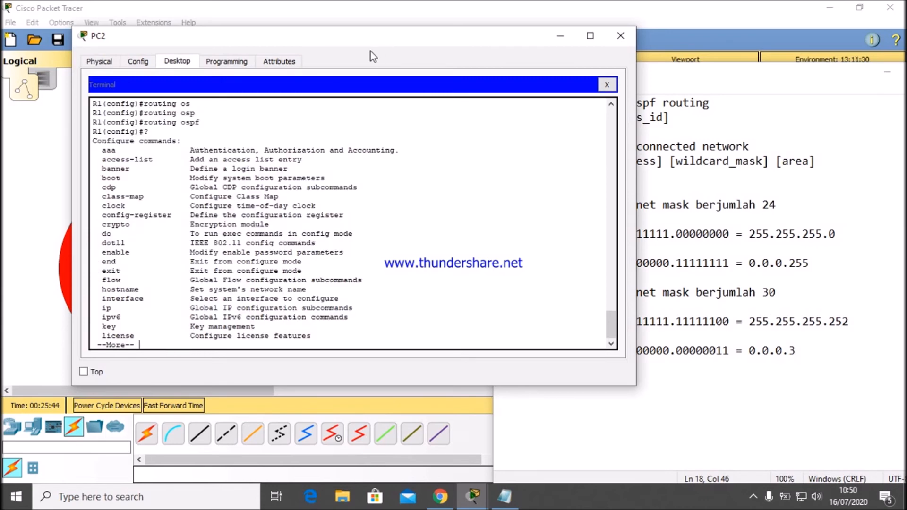
{"action": "key", "text": "Return"}
{"action": "key", "text": "Return"}
{"action": "key", "text": "Return"}
{"action": "key", "text": "Return"}
{"action": "key", "text": "Return"}
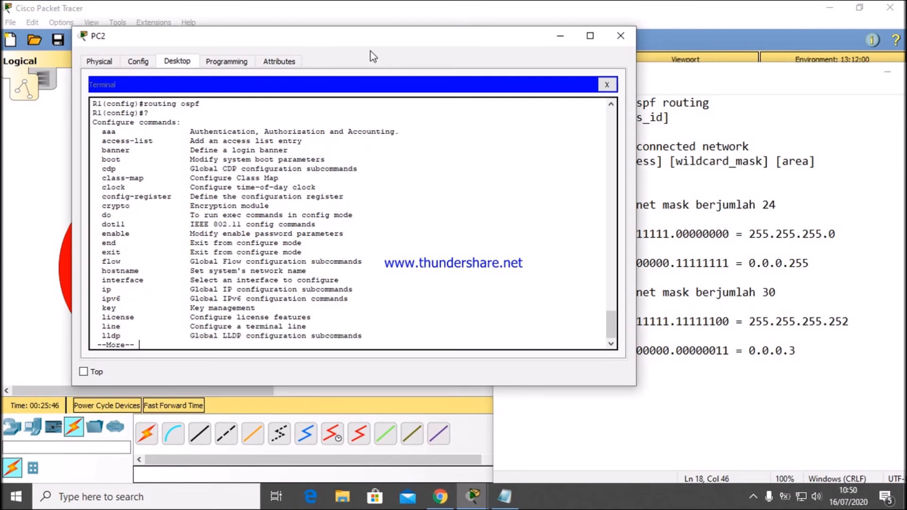
{"action": "key", "text": "Return"}
{"action": "key", "text": "Return"}
{"action": "key", "text": "Return"}
{"action": "key", "text": "Return"}
{"action": "key", "text": "Return"}
{"action": "key", "text": "Return"}
{"action": "key", "text": "Return"}
{"action": "key", "text": "Return"}
{"action": "key", "text": "Return"}
{"action": "key", "text": "Return"}
{"action": "key", "text": "Return"}
{"action": "key", "text": "Return"}
{"action": "key", "text": "Return"}
{"action": "key", "text": "Return"}
{"action": "key", "text": "Return"}
{"action": "key", "text": "Return"}
{"action": "key", "text": "Return"}
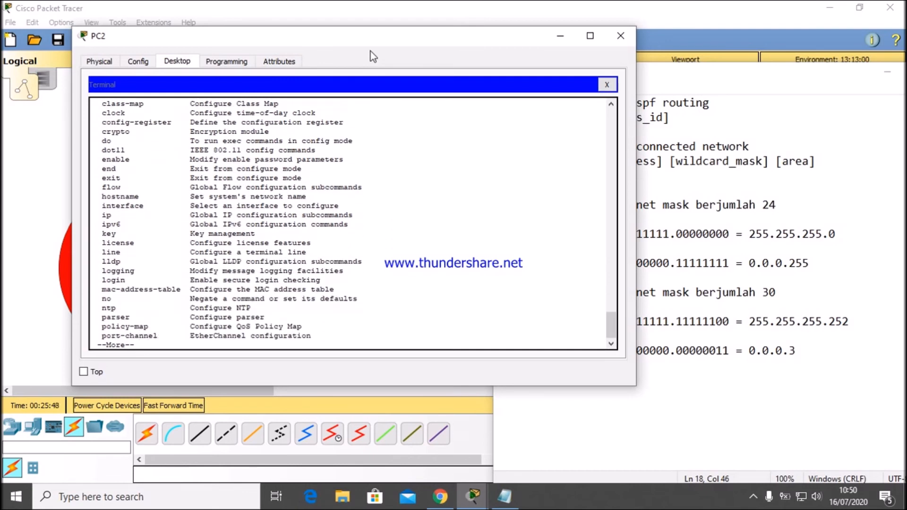
{"action": "key", "text": "Return"}
{"action": "key", "text": "Return"}
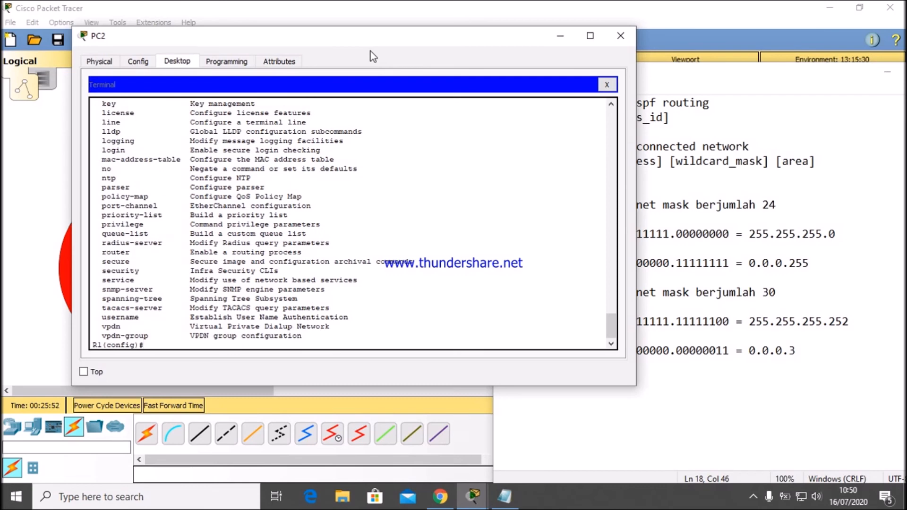
{"action": "key", "text": "Return"}
{"action": "key", "text": "Return"}
{"action": "key", "text": "Return"}
{"action": "key", "text": "Return"}
{"action": "key", "text": "Return"}
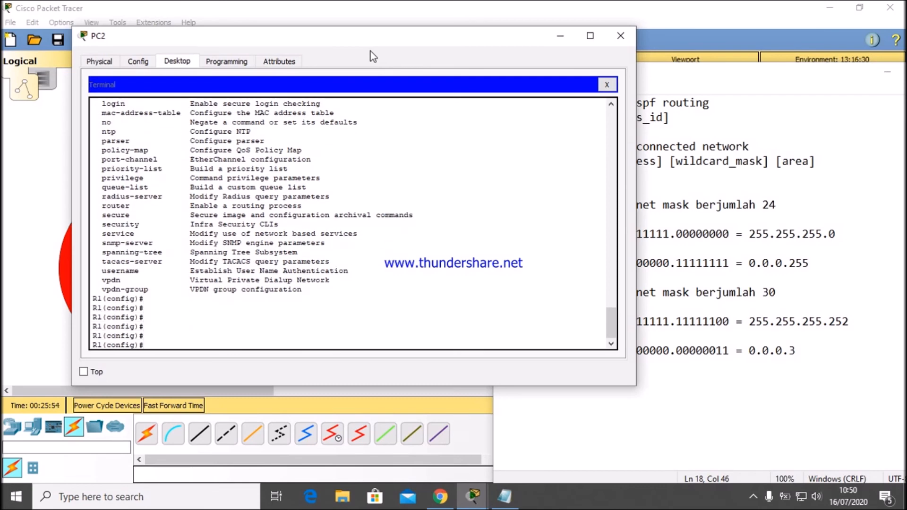
- Enter "router ospf" at R1's configuration prompt, consulting the inline help for the routing protocols and the process ID range
{"action": "type", "text": "rout"}
{"action": "key", "text": "Tab"}
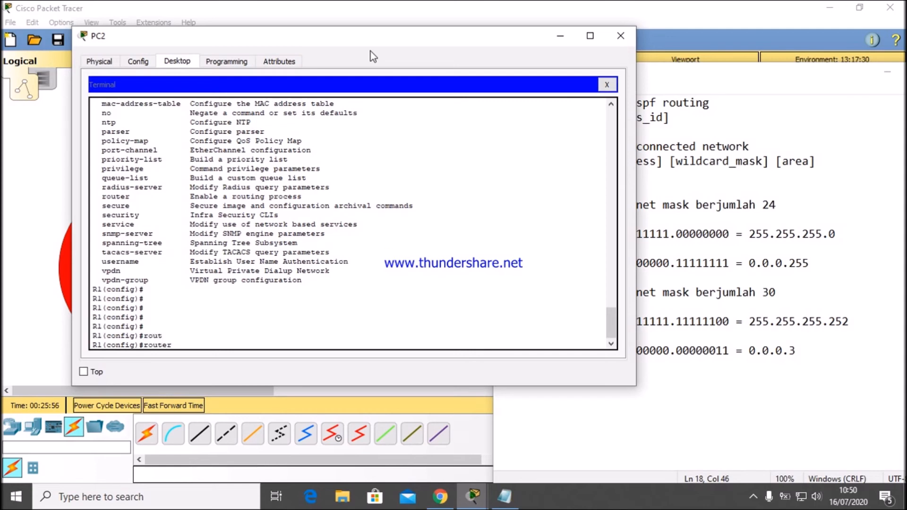
{"action": "type", "text": "?"}
{"action": "type", "text": "os"}
{"action": "key", "text": "Tab"}
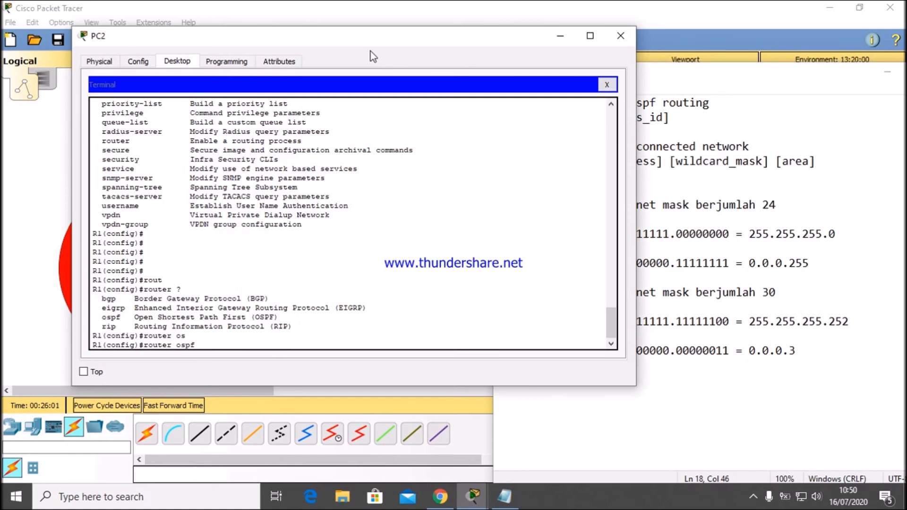
{"action": "type", "text": "?"}
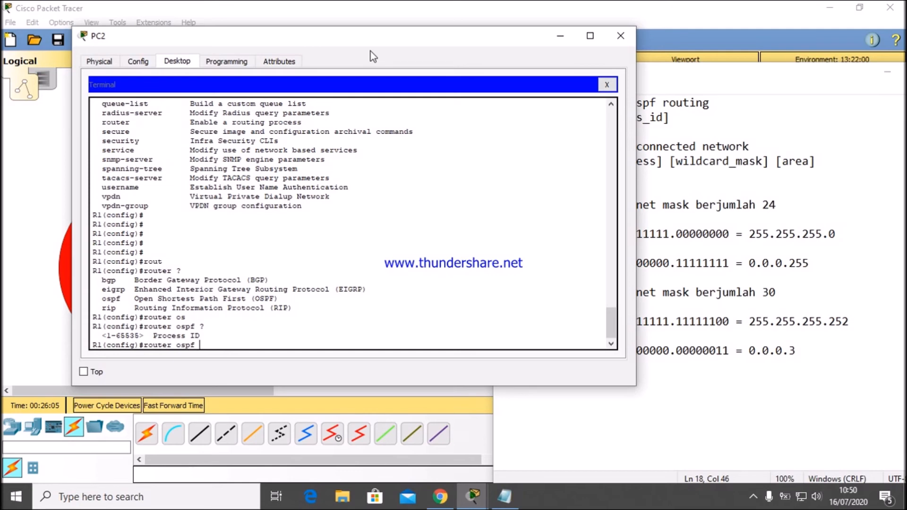
- Check the topology and the OSPF notes, and start OSPF on R1 with process ID 10 ("router ospf 10")
{"action": "left_click", "coordinate": [430, 6]}
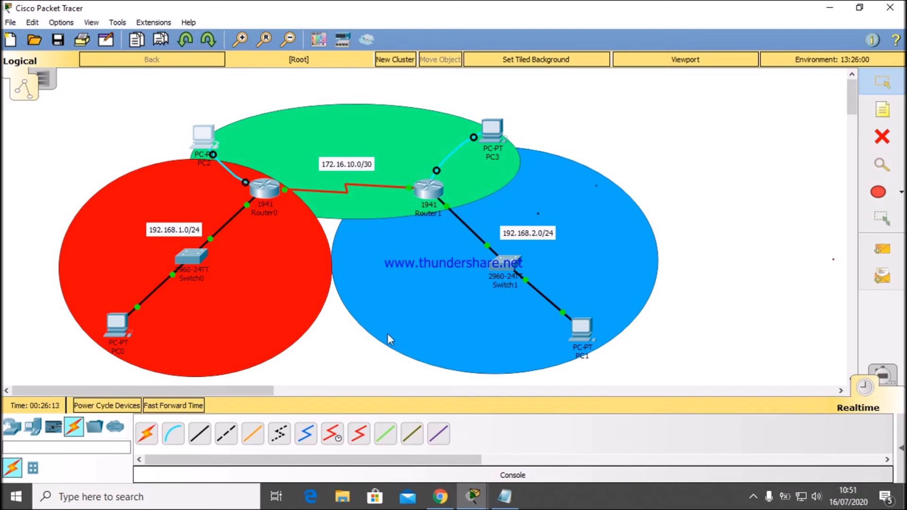
{"action": "left_click", "coordinate": [509, 504]}
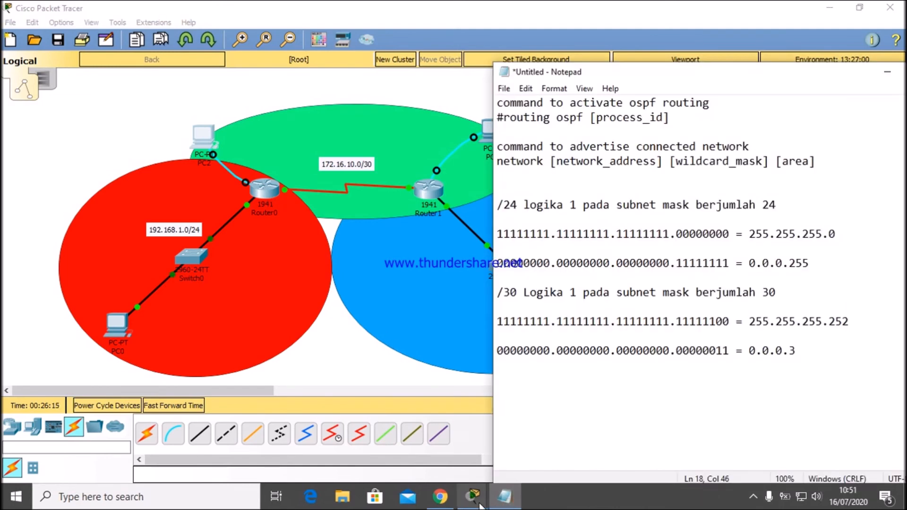
{"action": "mouse_move", "coordinate": [472, 496]}
{"action": "left_click", "coordinate": [548, 437]}
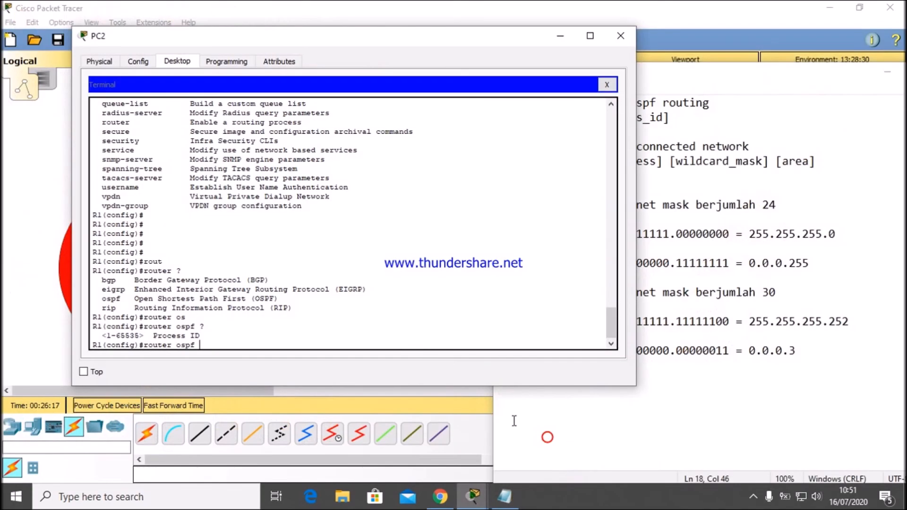
{"action": "type", "text": "0"}
{"action": "key", "text": "Return"}
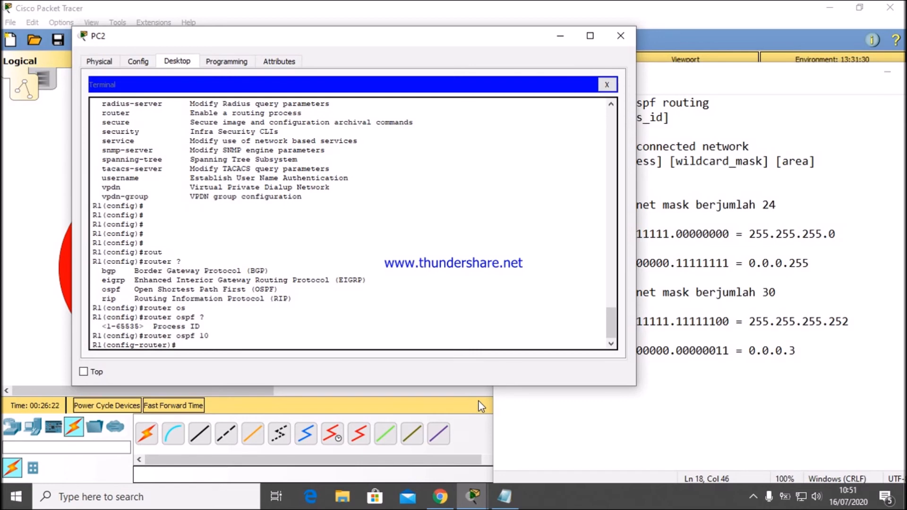
- Bring the Notepad OSPF notes to the front and move them farther aside from the PC2 terminal
{"action": "left_click", "coordinate": [733, 87]}
{"action": "left_click_drag", "start_coordinate": [735, 75], "coordinate": [769, 69]}
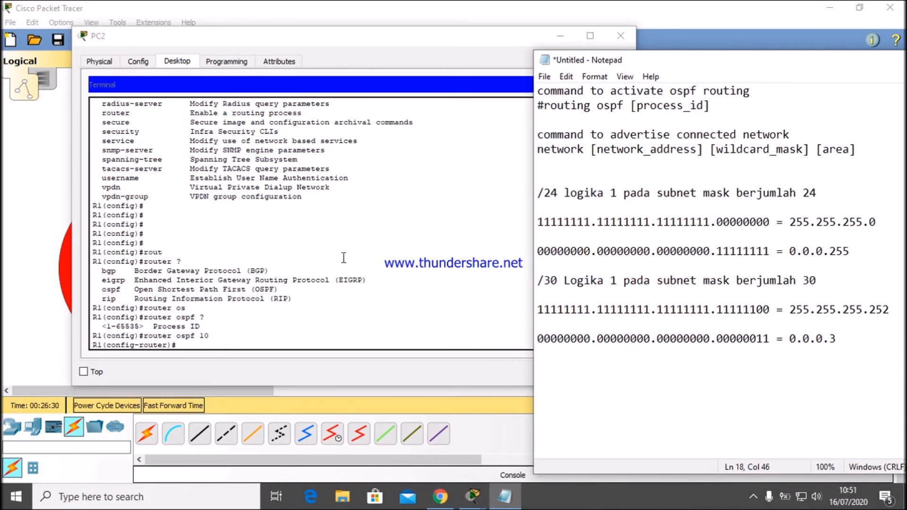
- Check the topology and the OSPF notes, and start a "network" command at R1's OSPF prompt in the PC2 terminal
{"action": "left_click_drag", "start_coordinate": [362, 47], "coordinate": [589, 70]}
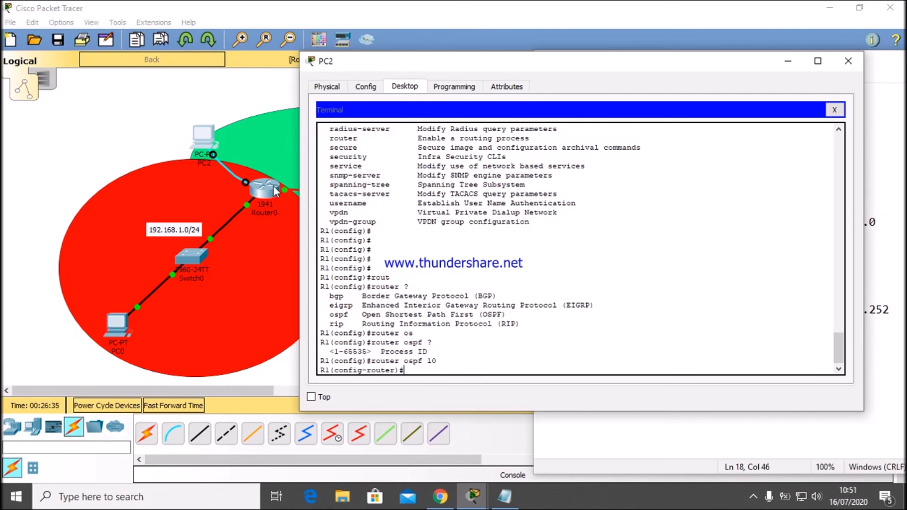
{"action": "left_click", "coordinate": [252, 97]}
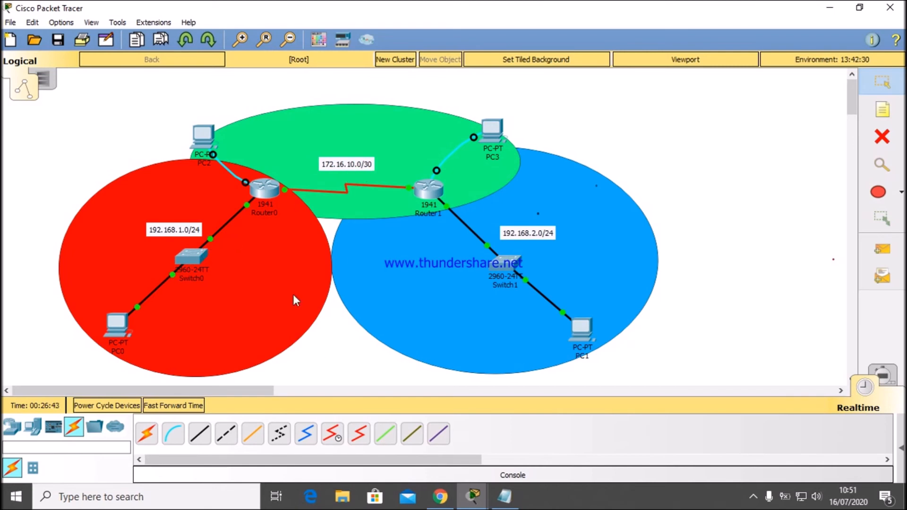
{"action": "left_click", "coordinate": [504, 496]}
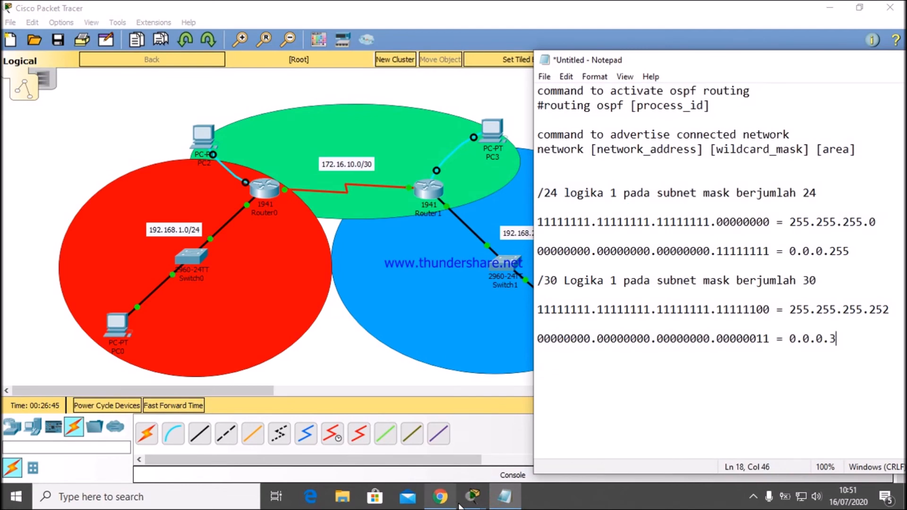
{"action": "mouse_move", "coordinate": [472, 496]}
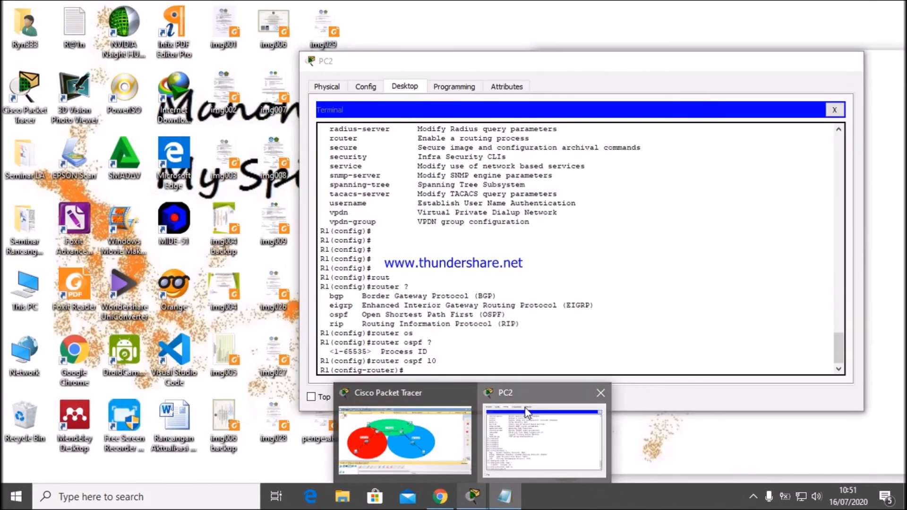
{"action": "left_click", "coordinate": [528, 413]}
{"action": "left_click_drag", "start_coordinate": [653, 70], "coordinate": [394, 102]}
{"action": "type", "text": "t"}
{"action": "key", "text": "Tab"}
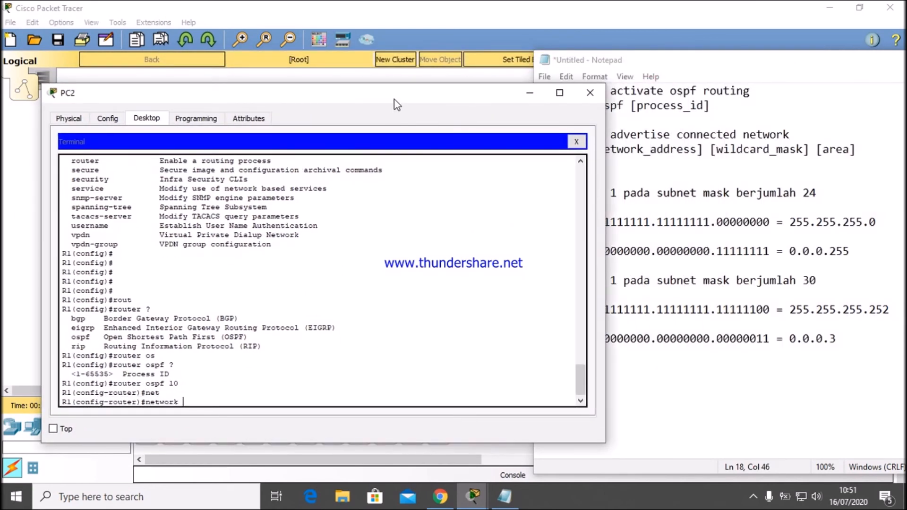
- Place the PC2 terminal beside the topology and enter "network 172.16.10.0 0.0.0.3", consulting the inline help for the next argument
{"action": "mouse_move", "coordinate": [395, 100]}
{"action": "left_mouse_down"}
{"action": "mouse_move", "coordinate": [365, 130]}
{"action": "mouse_move", "coordinate": [396, 109]}
{"action": "left_mouse_up"}
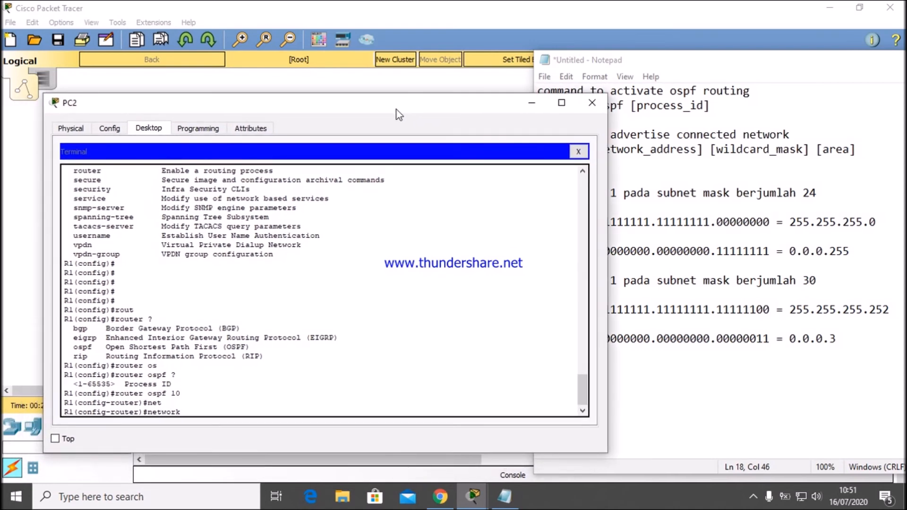
{"action": "left_click", "coordinate": [421, 17]}
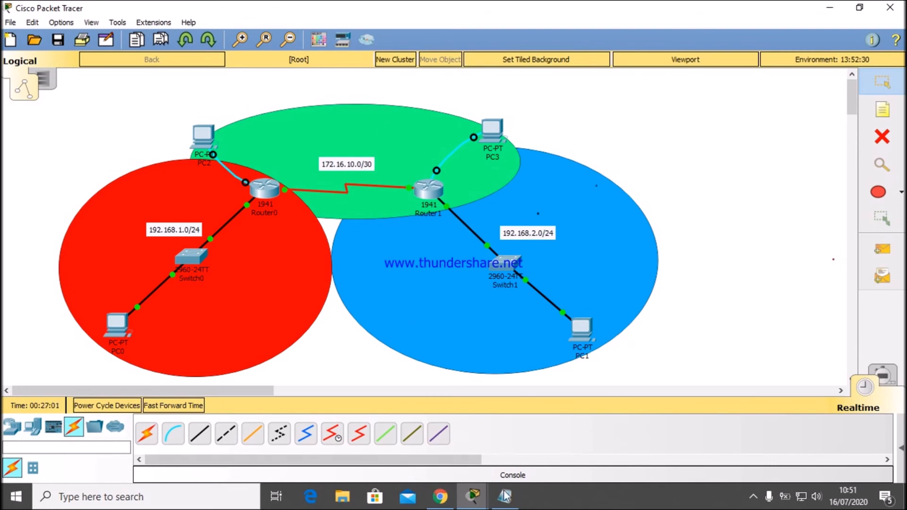
{"action": "mouse_move", "coordinate": [466, 506]}
{"action": "left_click", "coordinate": [520, 402]}
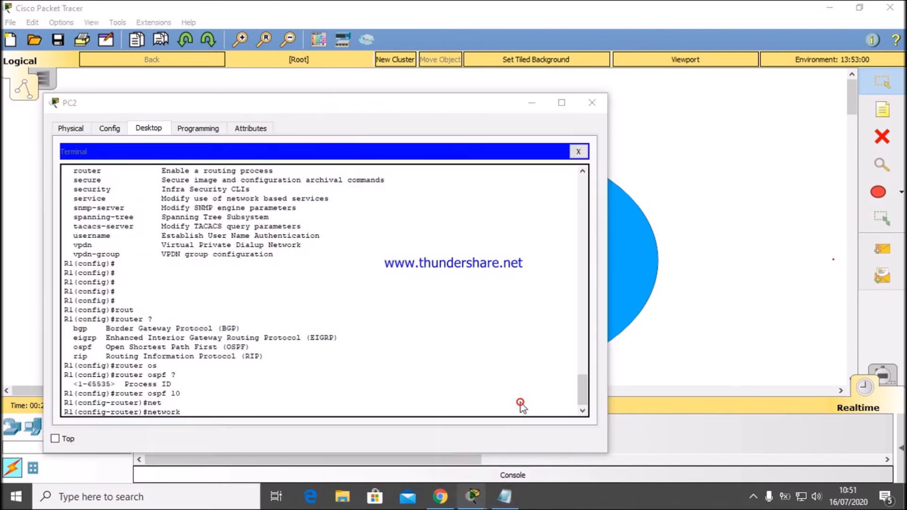
{"action": "left_click_drag", "start_coordinate": [399, 111], "coordinate": [817, 58]}
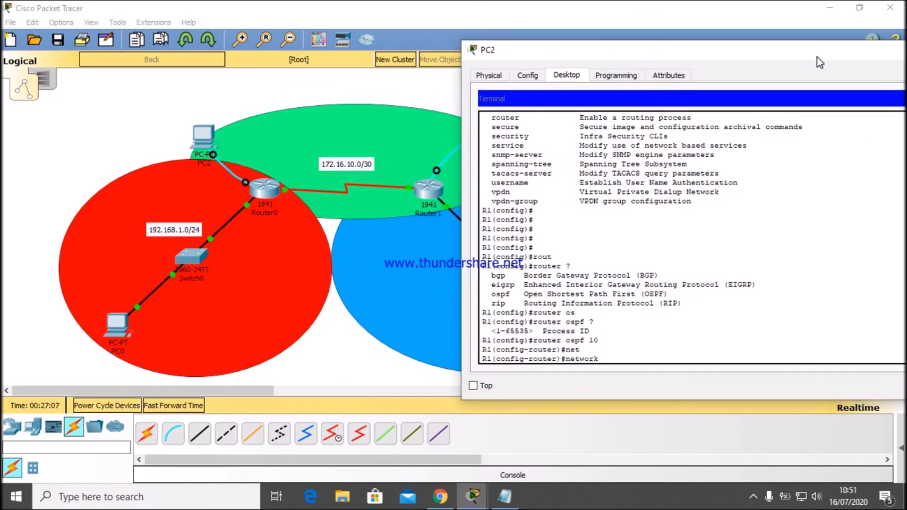
{"action": "type", "text": "172.16.10.0"}
{"action": "type", "text": "0.0.0.3 ?"}
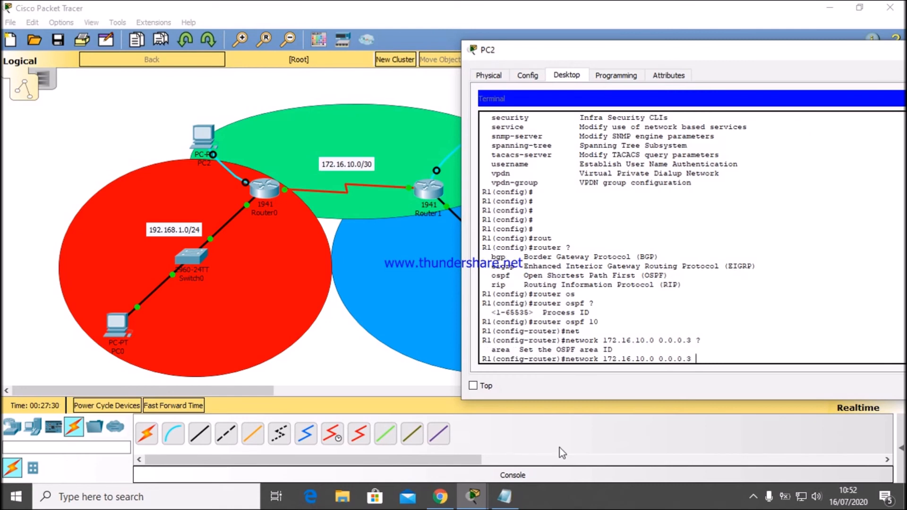
- Add the "area" keyword to the 172.16.10.0 network command and consult the inline help for the accepted area IDs
{"action": "type", "text": "awr"}
{"action": "key", "text": "Tab"}
{"action": "key", "text": "BackSpace"}
{"action": "key", "text": "BackSpace"}
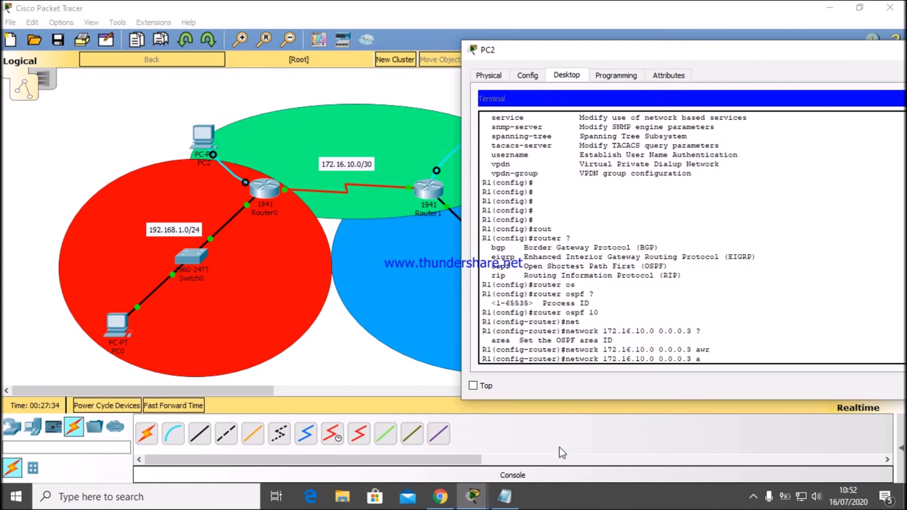
{"action": "type", "text": "er"}
{"action": "key", "text": "Tab"}
{"action": "key", "text": "BackSpace"}
{"action": "type", "text": "r"}
{"action": "key", "text": "Tab"}
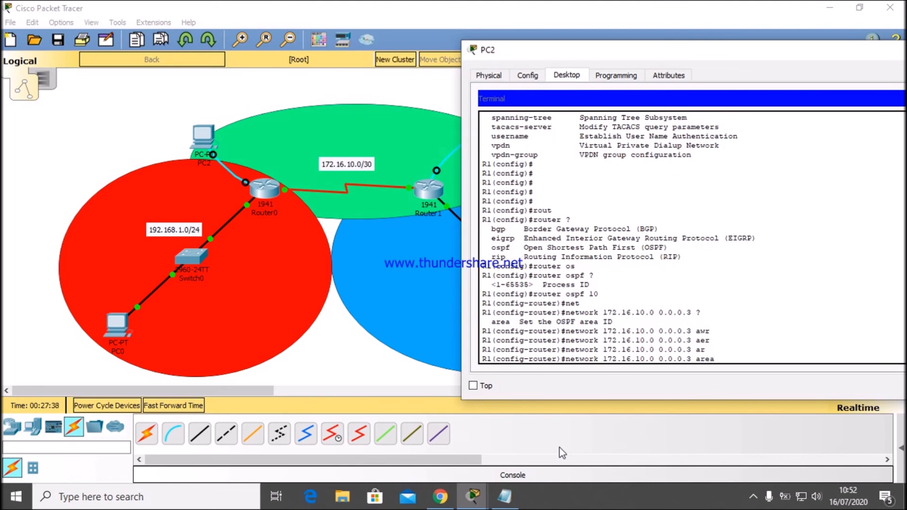
{"action": "type", "text": "?"}
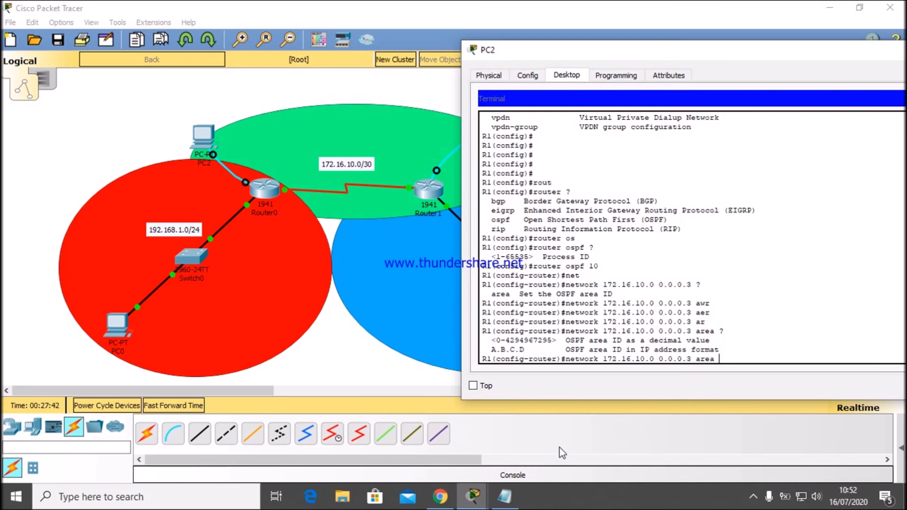
- Complete the command with area 0, review its arguments, and advertise 172.16.10.0 on R1 ("network 172.16.10.0 0.0.0.3 area 0")
{"action": "type", "text": "0"}
{"action": "left_click_drag", "start_coordinate": [604, 360], "coordinate": [664, 360]}
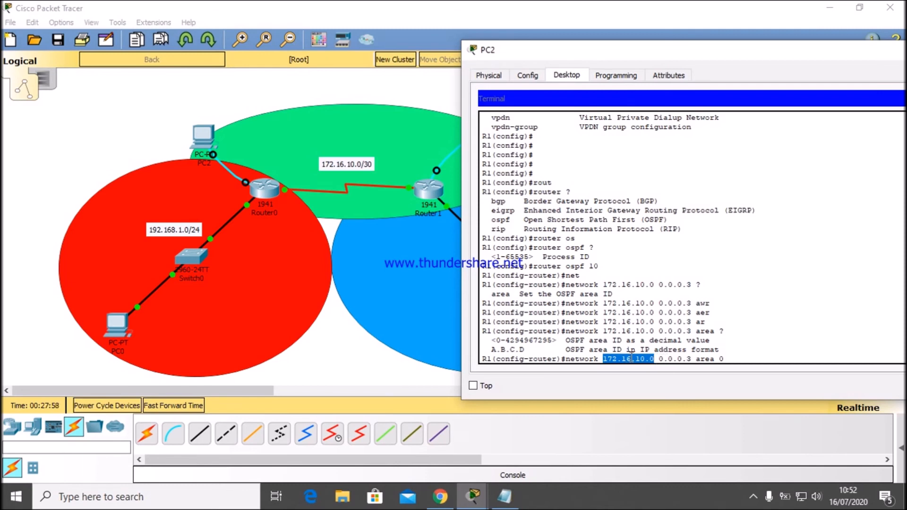
{"action": "left_click", "coordinate": [658, 358]}
{"action": "left_click_drag", "start_coordinate": [658, 358], "coordinate": [725, 360]}
{"action": "left_click", "coordinate": [726, 360]}
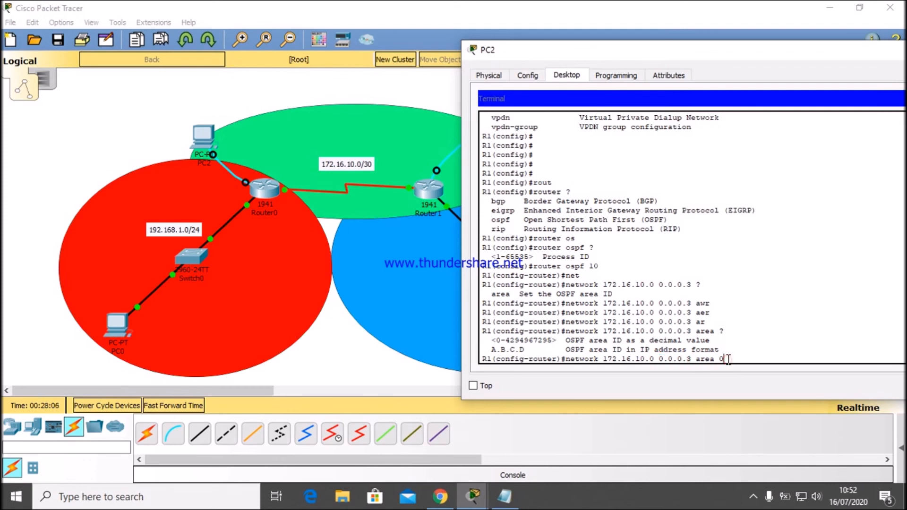
{"action": "key", "text": "Return"}
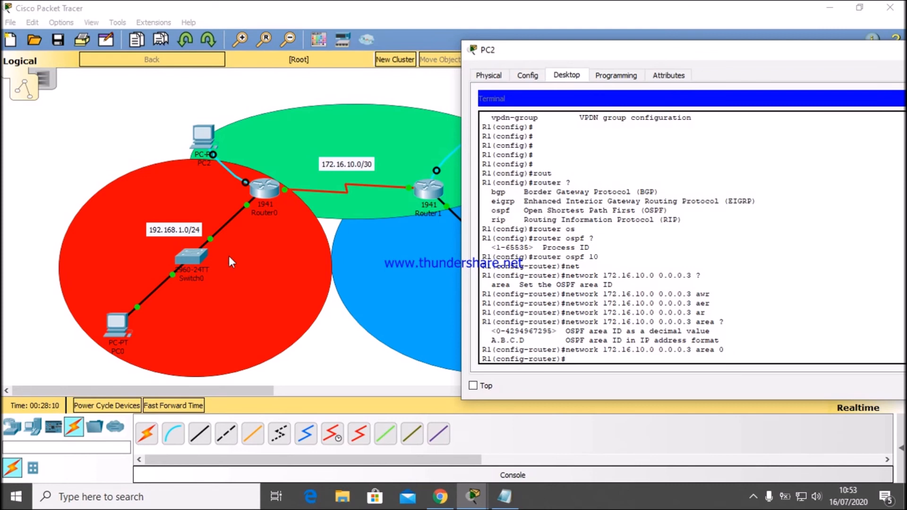
- Advertise R1's LAN in OSPF area 1 with "network 192.168.1.0 0.0.0.255 area 1"
{"action": "type", "text": "network"}
{"action": "key", "text": "Tab"}
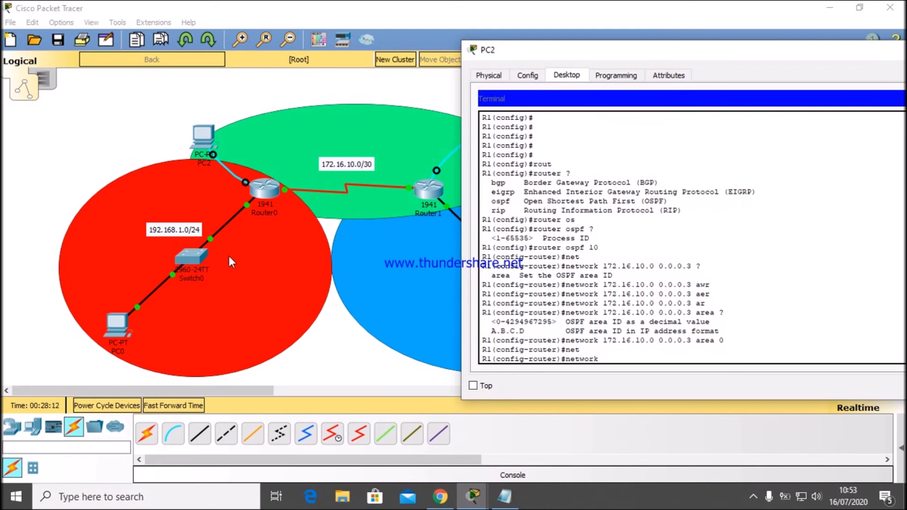
{"action": "type", "text": "192.168"}
{"action": "type", "text": ".1.0 "}
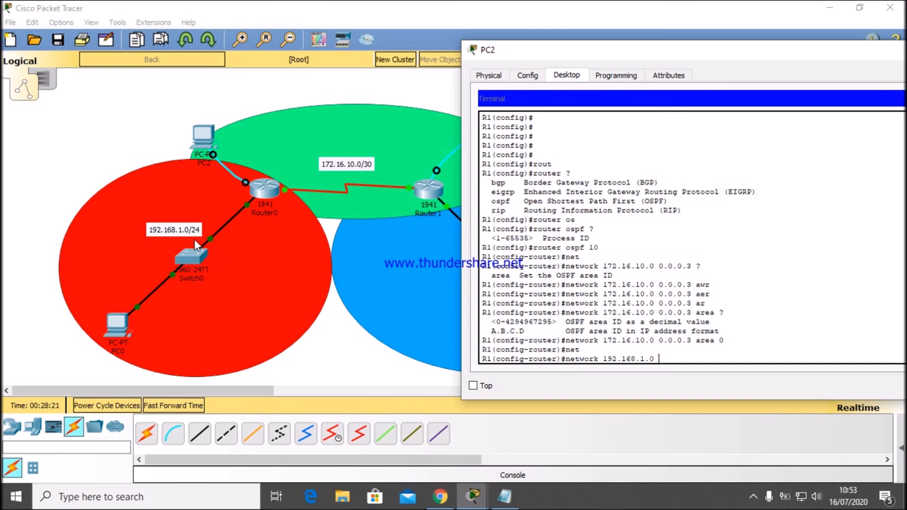
{"action": "type", "text": "0.0.0.255 are"}
{"action": "key", "text": "Tab"}
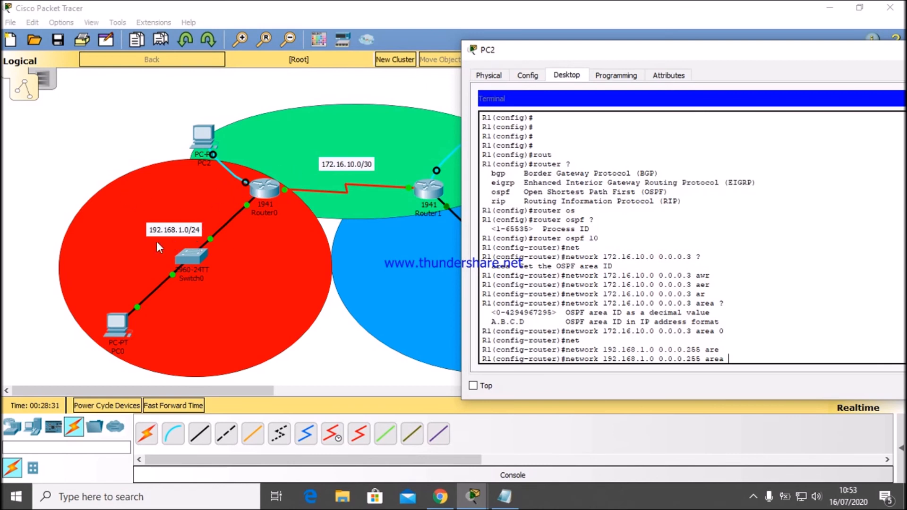
{"action": "type", "text": "1"}
{"action": "key", "text": "Return"}
- Leave R1's configuration mode with "end" and return to the privileged prompt
{"action": "type", "text": "end"}
{"action": "key", "text": "Return"}
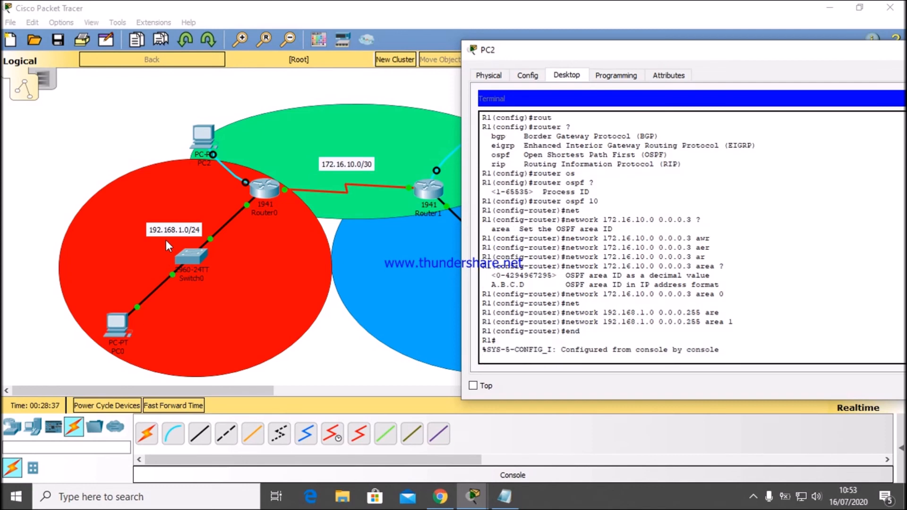
{"action": "key", "text": "Return"}
{"action": "key", "text": "Return"}
{"action": "key", "text": "Return"}
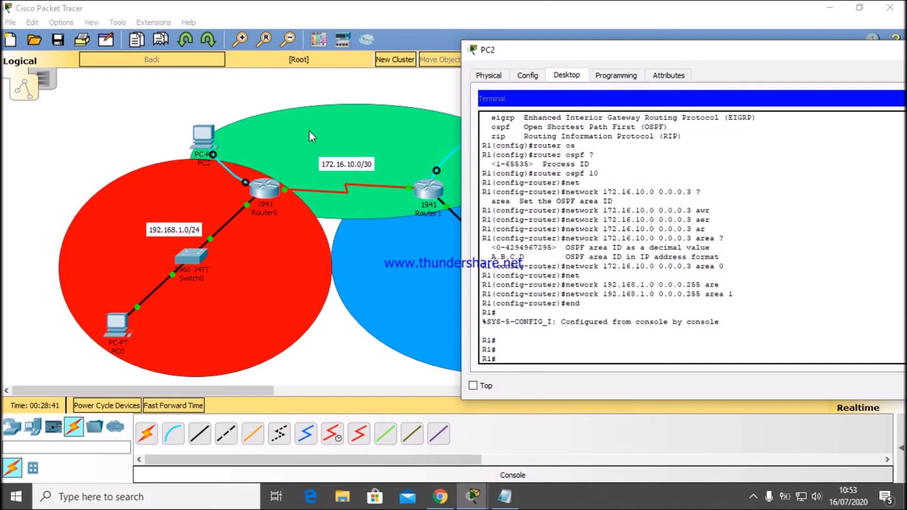
- Return to the topology and open a terminal session on PC3 with the default connection settings
{"action": "left_click_drag", "start_coordinate": [731, 53], "coordinate": [415, 87]}
{"action": "left_click", "coordinate": [643, 90]}
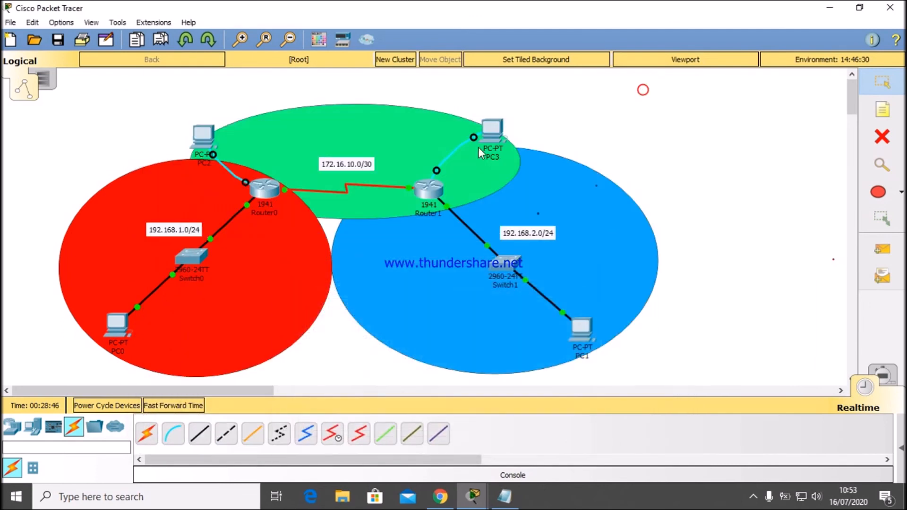
{"action": "left_click", "coordinate": [496, 137]}
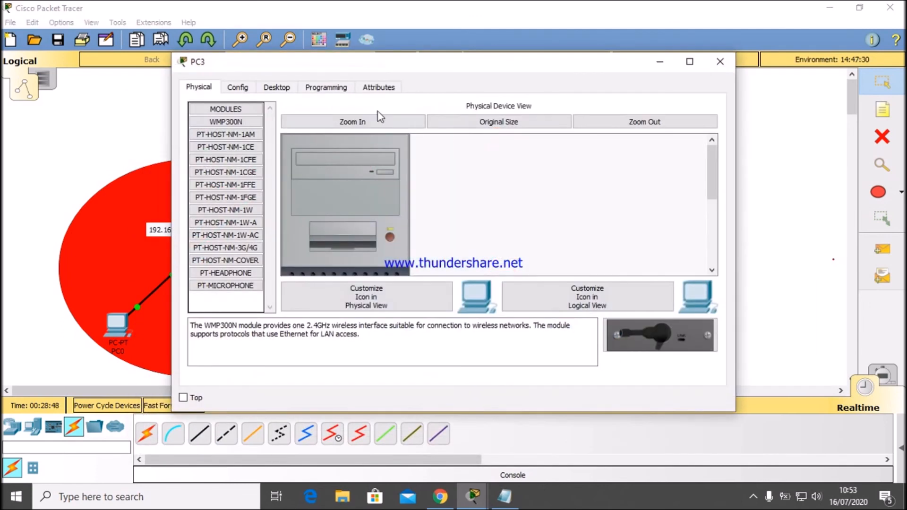
{"action": "left_click", "coordinate": [278, 88]}
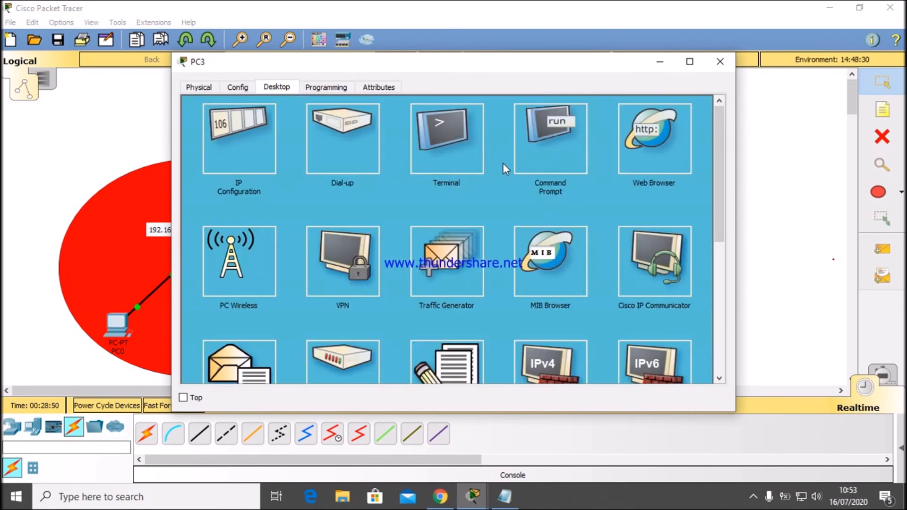
{"action": "left_click", "coordinate": [459, 157]}
{"action": "left_click", "coordinate": [679, 238]}
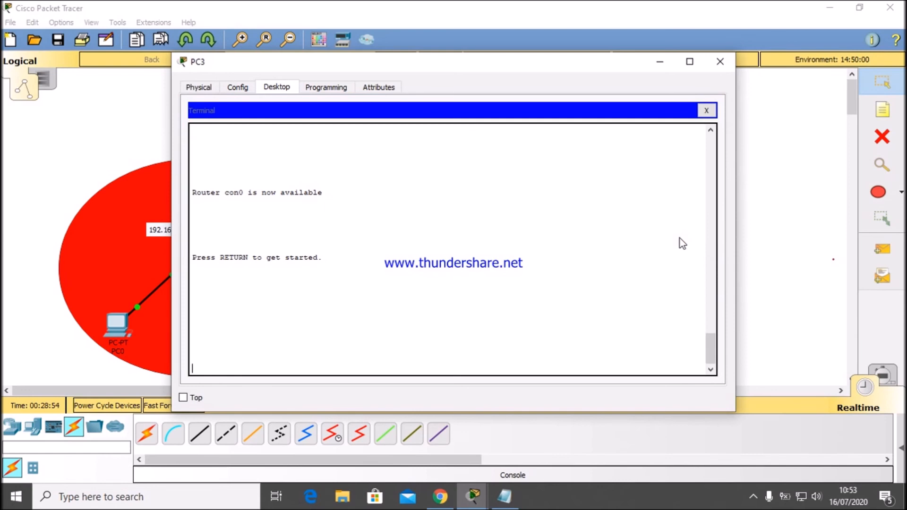
- Start the router console session in PC3's terminal and enter privileged mode with "enable"
{"action": "key", "text": "Return"}
{"action": "key", "text": "Return"}
{"action": "key", "text": "Return"}
{"action": "key", "text": "Return"}
{"action": "type", "text": "en"}
{"action": "key", "text": "Tab"}
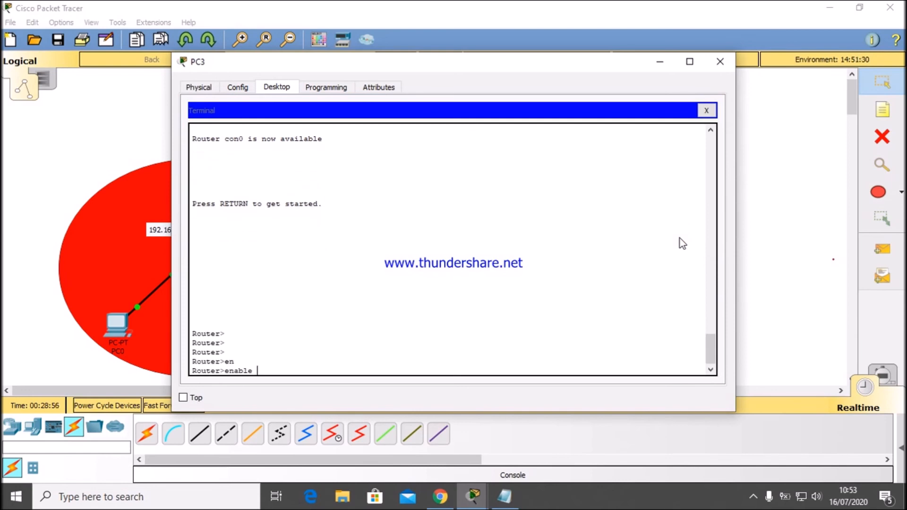
{"action": "key", "text": "Return"}
- Enter global configuration mode on PC3's router with "configure terminal"
{"action": "type", "text": "con"}
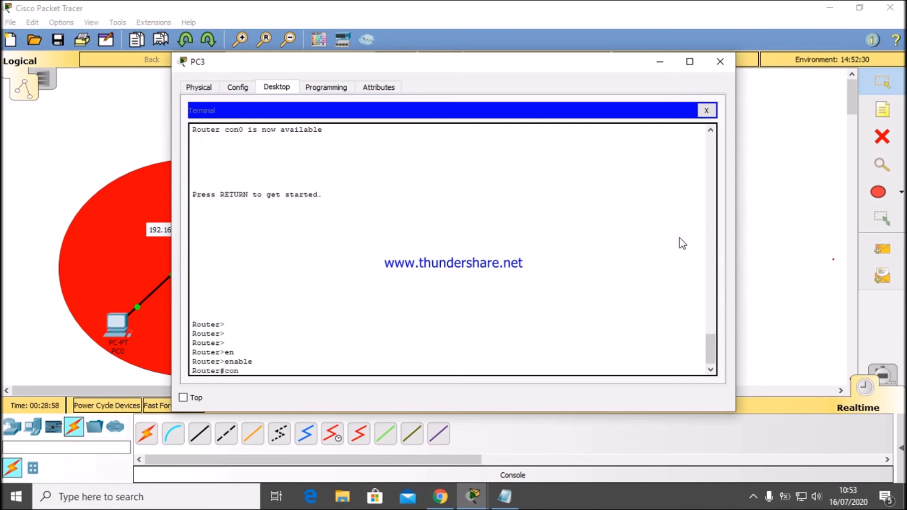
{"action": "type", "text": "f"}
{"action": "key", "text": "Tab"}
{"action": "type", "text": "t"}
{"action": "key", "text": "Tab"}
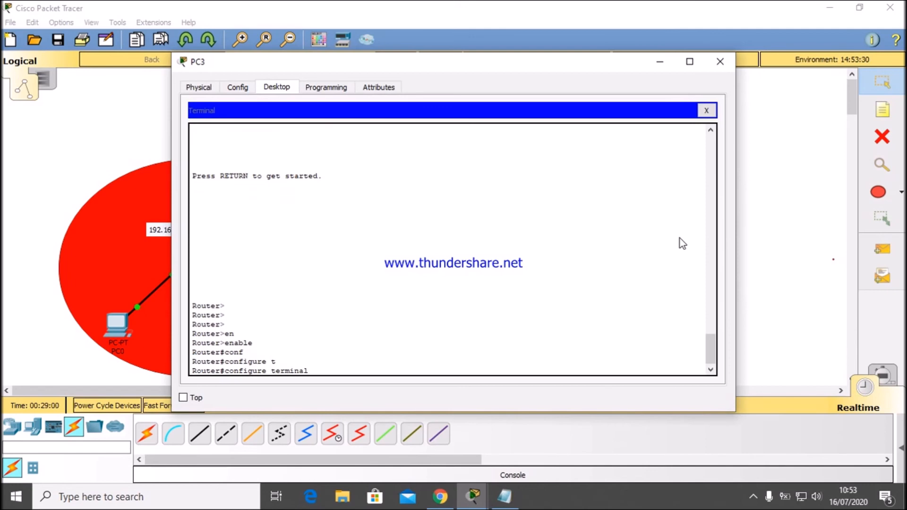
{"action": "key", "text": "Return"}
{"action": "key", "text": "Return"}
- Set the hostname of the router connected to PC3 to R2
{"action": "type", "text": "ho"}
{"action": "key", "text": "Tab"}
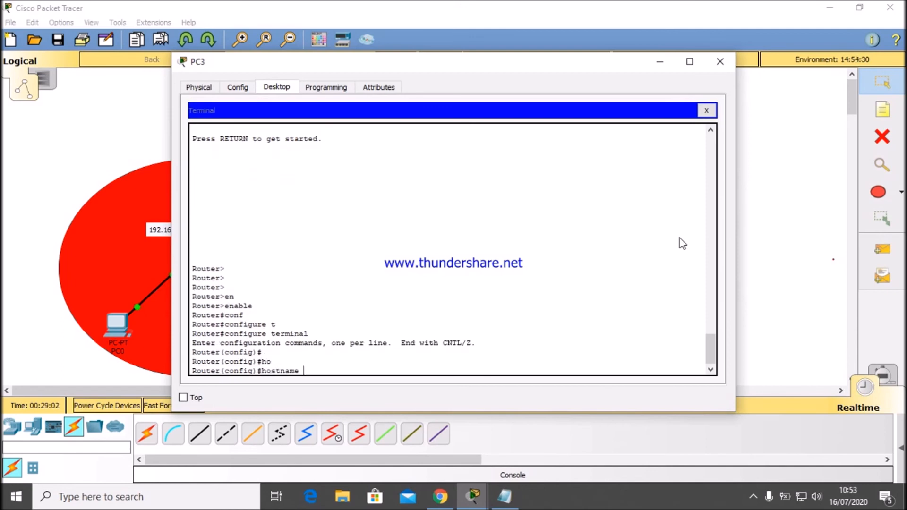
{"action": "type", "text": "R2"}
{"action": "key", "text": "Return"}
{"action": "key", "text": "Return"}
{"action": "key", "text": "Return"}
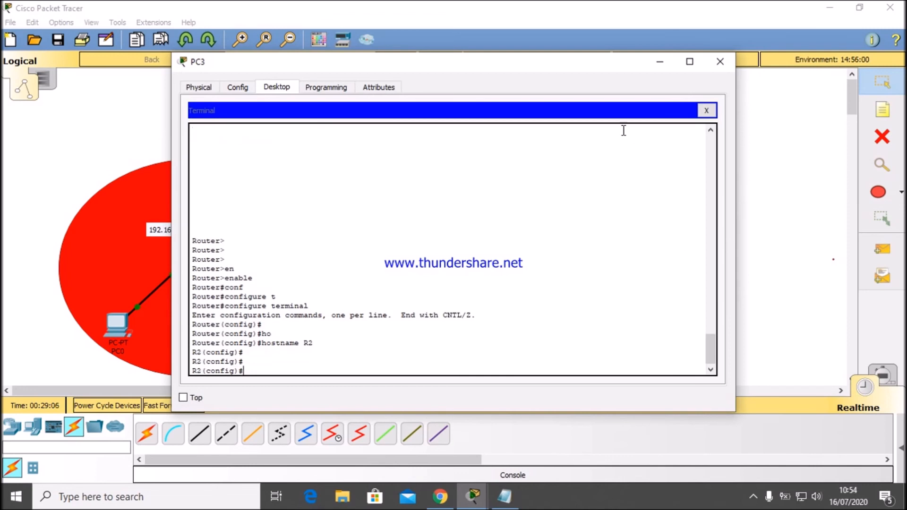
- Start OSPF on R2 with process ID 20 ("router ospf 20") and move the PC3 terminal clear of R2's networks in the topology
{"action": "left_click_drag", "start_coordinate": [535, 62], "coordinate": [855, 65]}
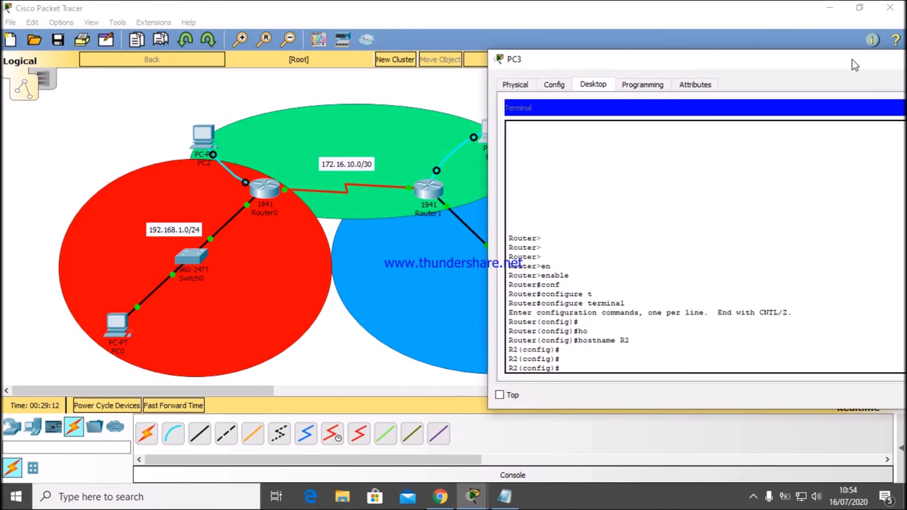
{"action": "type", "text": "rou"}
{"action": "key", "text": "Tab"}
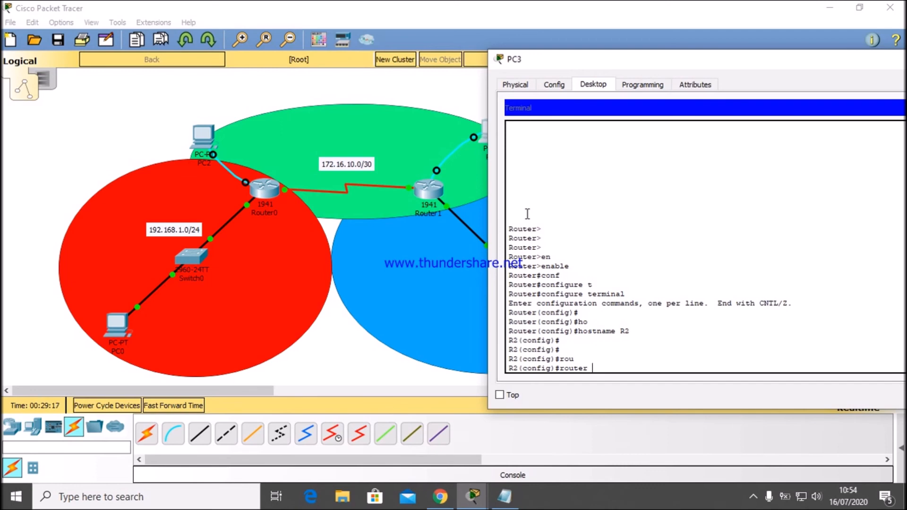
{"action": "type", "text": "os"}
{"action": "key", "text": "Tab"}
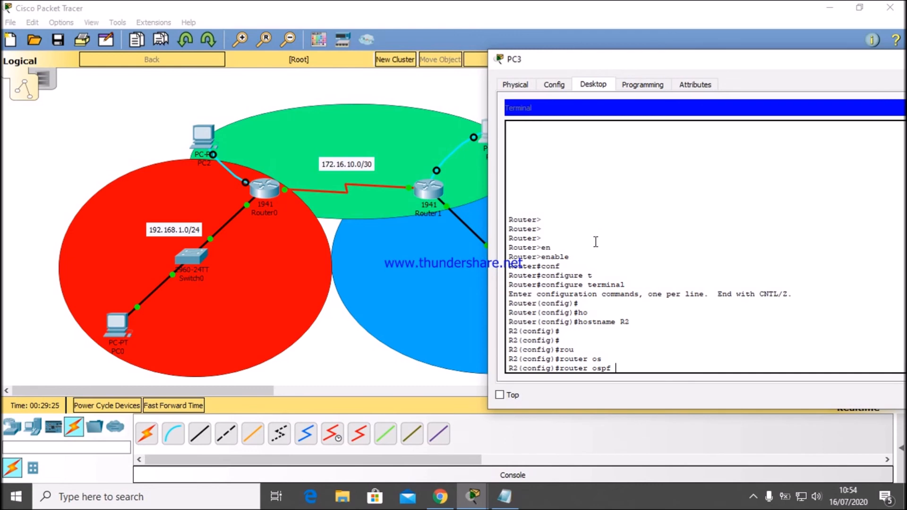
{"action": "type", "text": "20"}
{"action": "key", "text": "Return"}
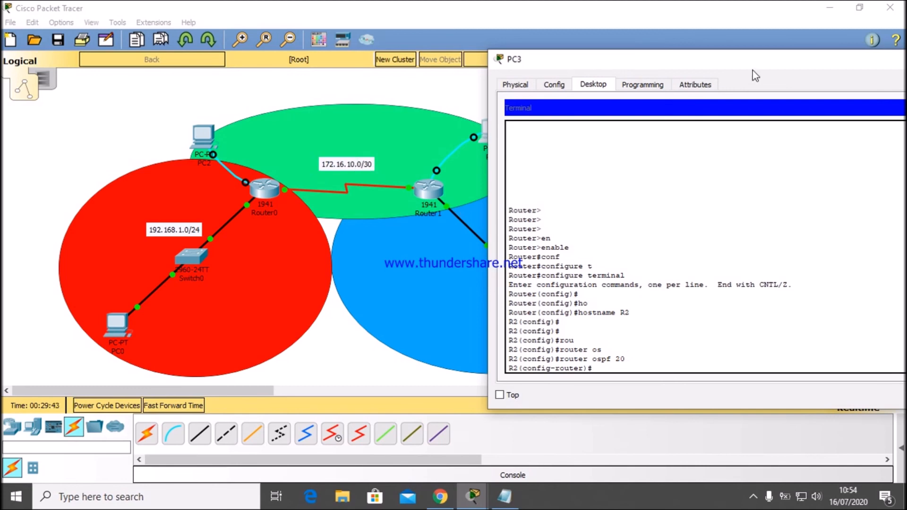
{"action": "left_click_drag", "start_coordinate": [755, 68], "coordinate": [352, 302]}
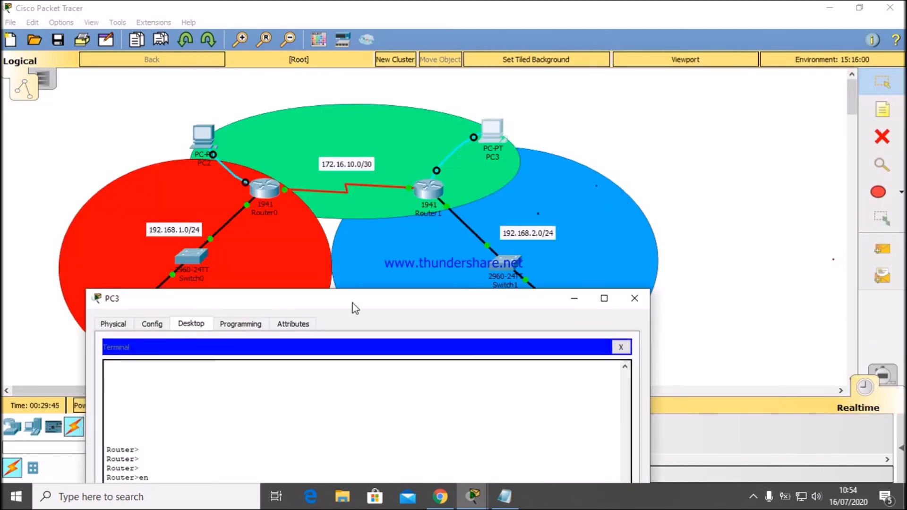
- Advertise the serial link network in R2's OSPF process with "network 172.16.10.0 0.0.0.3 area 0"
{"action": "left_click_drag", "start_coordinate": [393, 302], "coordinate": [735, 81]}
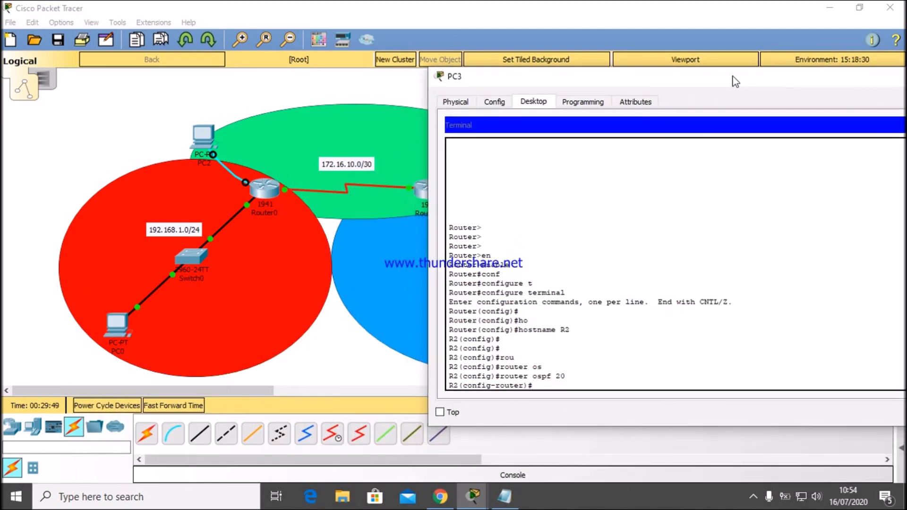
{"action": "type", "text": "net"}
{"action": "key", "text": "Tab"}
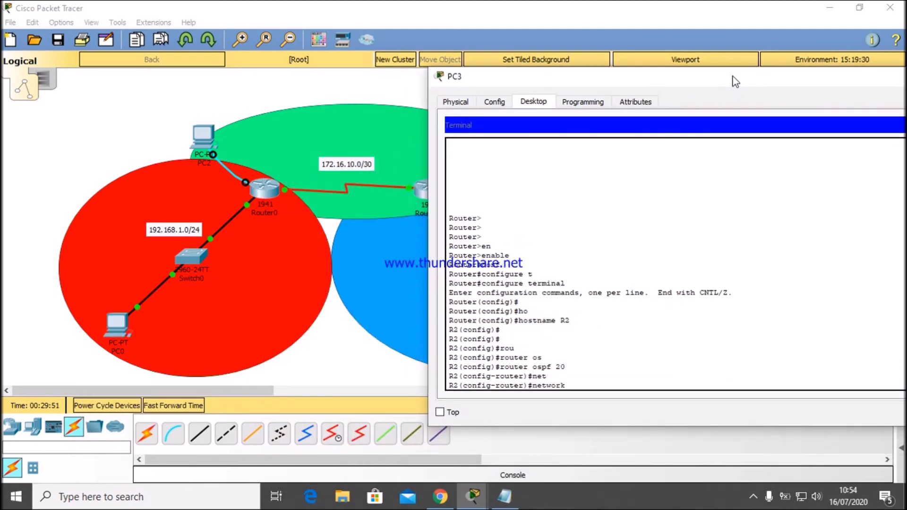
{"action": "type", "text": "172.16.10.0 0.0.0"}
{"action": "type", "text": "3"}
{"action": "key", "text": "BackSpace"}
{"action": "key", "text": "BackSpace"}
{"action": "type", "text": ".3 ar"}
{"action": "key", "text": "Tab"}
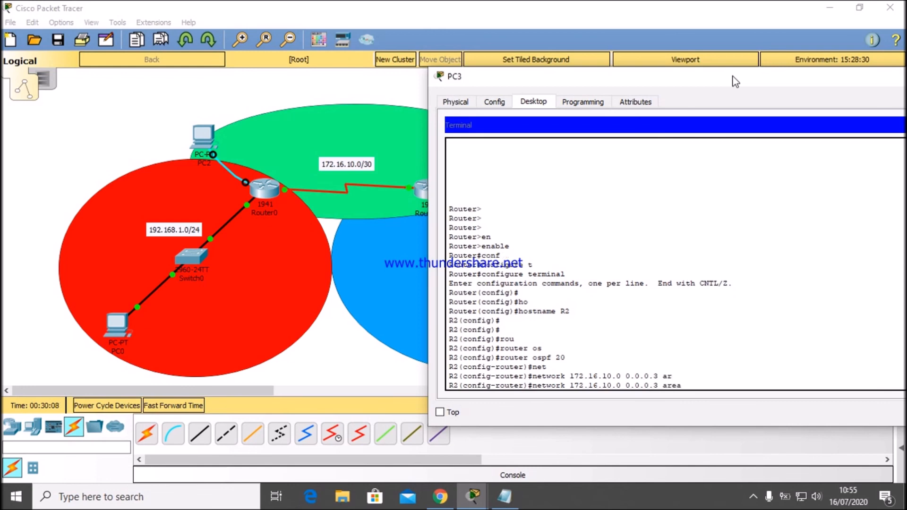
{"action": "type", "text": "0"}
{"action": "key", "text": "Return"}
{"action": "type", "text": "net"}
{"action": "key", "text": "Tab"}
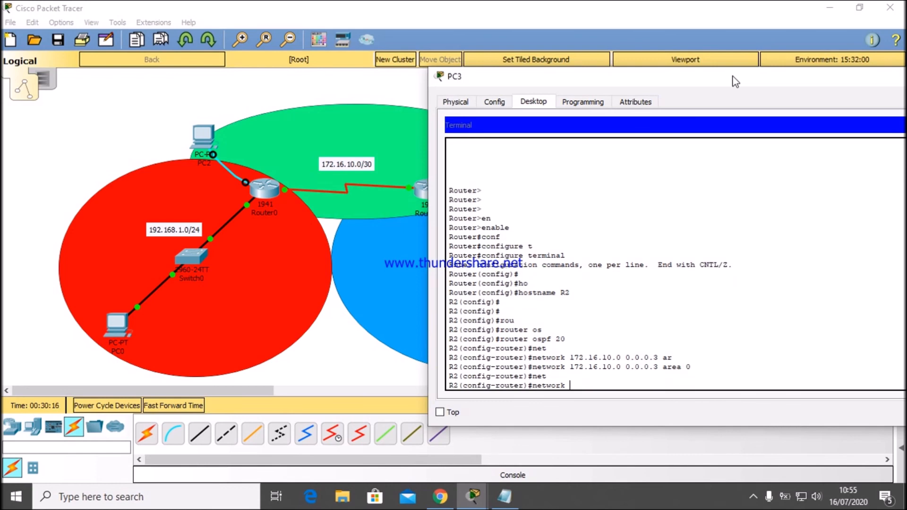
{"action": "type", "text": "192.16"}
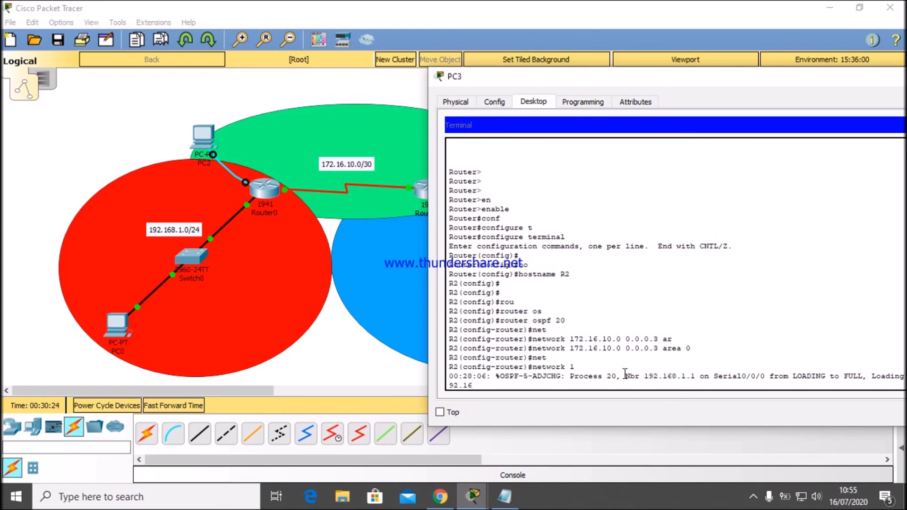
{"action": "key", "text": "BackSpace"}
{"action": "key", "text": "BackSpace"}
{"action": "key", "text": "BackSpace"}
{"action": "key", "text": "BackSpace"}
{"action": "key", "text": "BackSpace"}
{"action": "key", "text": "BackSpace"}
{"action": "key", "text": "BackSpace"}
{"action": "key", "text": "BackSpace"}
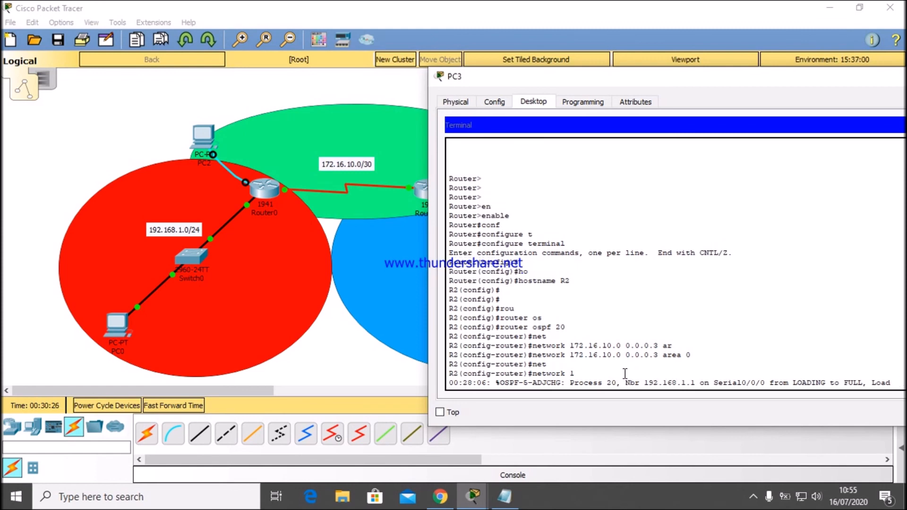
{"action": "left_click", "coordinate": [584, 375]}
{"action": "type", "text": "92"}
{"action": "left_click", "coordinate": [597, 380]}
{"action": "key", "text": "Return"}
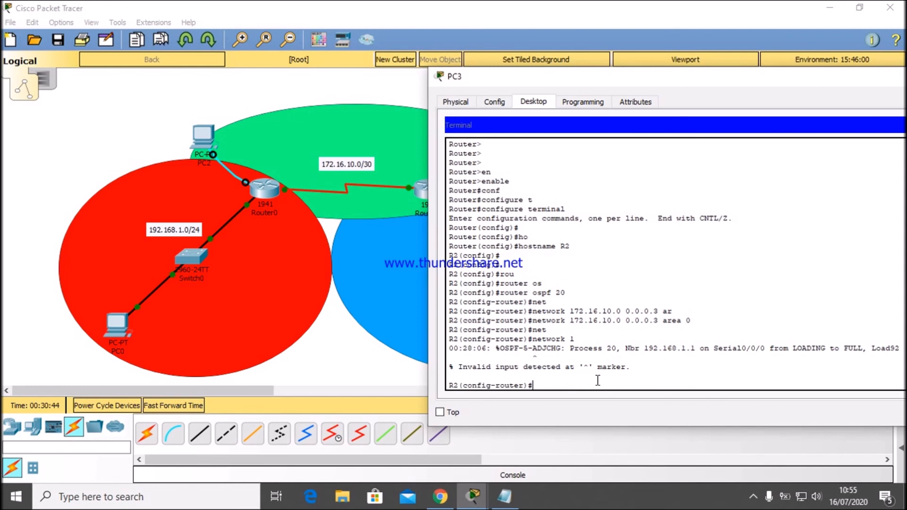
- Advertise R2's LAN in its OSPF process with "network 192.168.2.0 0.0.0.255 area 2"
{"action": "type", "text": "netw"}
{"action": "key", "text": "Tab"}
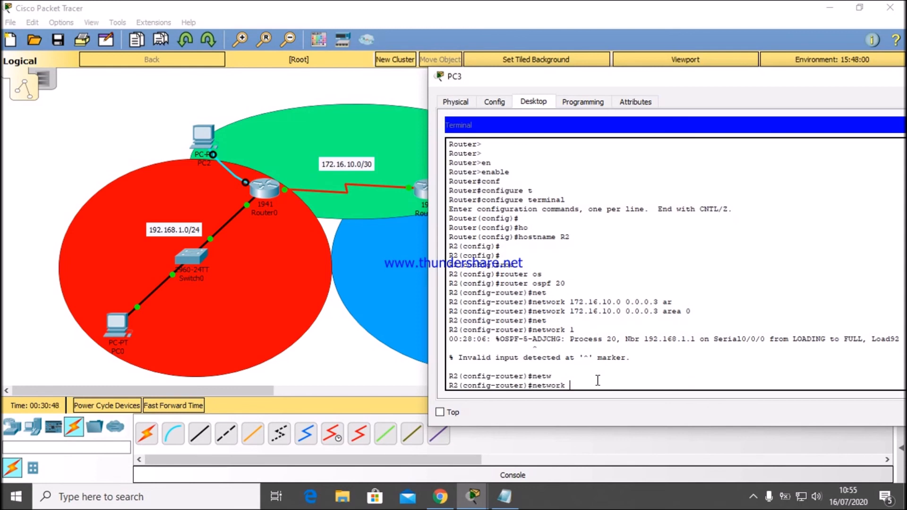
{"action": "type", "text": "192"}
{"action": "type", "text": ".16"}
{"action": "type", "text": "8.2.0 "}
{"action": "type", "text": "0.0.0"}
{"action": "type", "text": ".255"}
{"action": "type", "text": ". a"}
{"action": "type", "text": " ar"}
{"action": "key", "text": "Tab"}
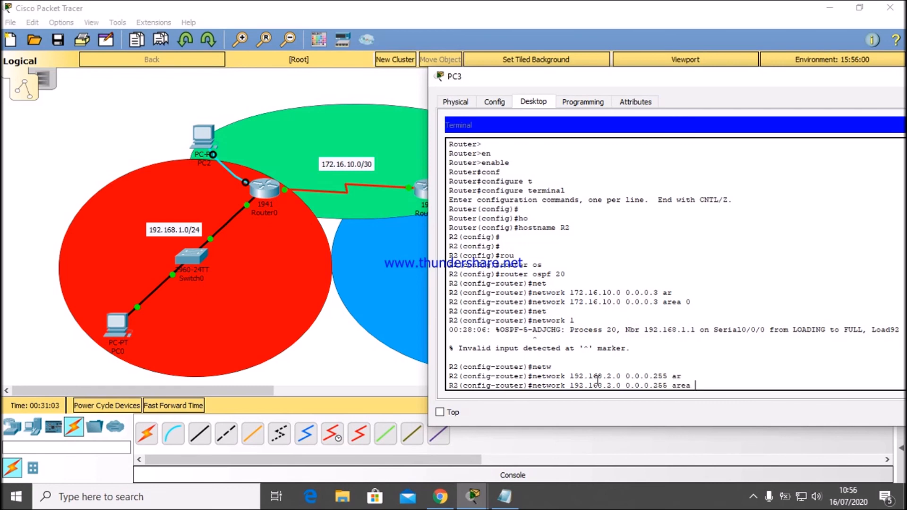
{"action": "type", "text": "2"}
{"action": "key", "text": "Return"}
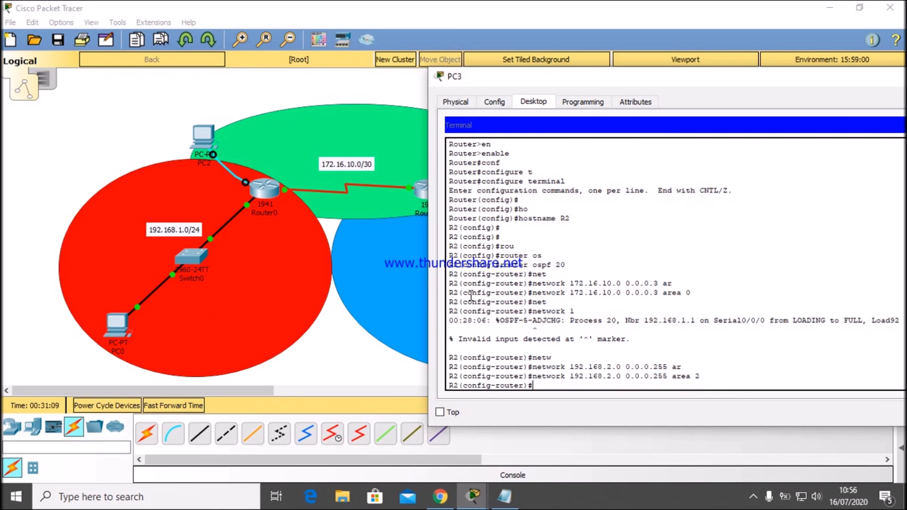
- Leave R2's OSPF configuration with "exit" and return to privileged mode with "end"
{"action": "type", "text": "exit"}
{"action": "key", "text": "Return"}
{"action": "key", "text": "Return"}
{"action": "key", "text": "Return"}
{"action": "key", "text": "Return"}
{"action": "key", "text": "Return"}
{"action": "type", "text": "end"}
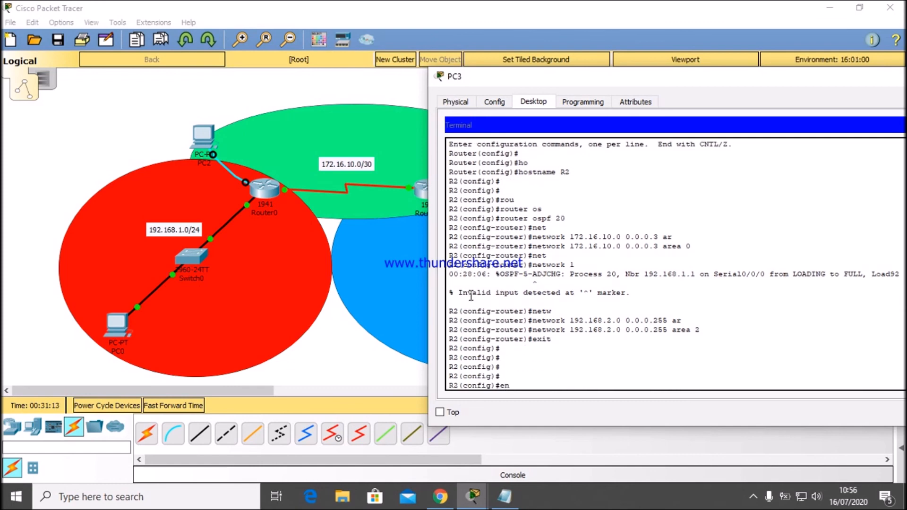
{"action": "key", "text": "Return"}
{"action": "key", "text": "Return"}
{"action": "key", "text": "Return"}
{"action": "key", "text": "Return"}
{"action": "key", "text": "Return"}
{"action": "key", "text": "Return"}
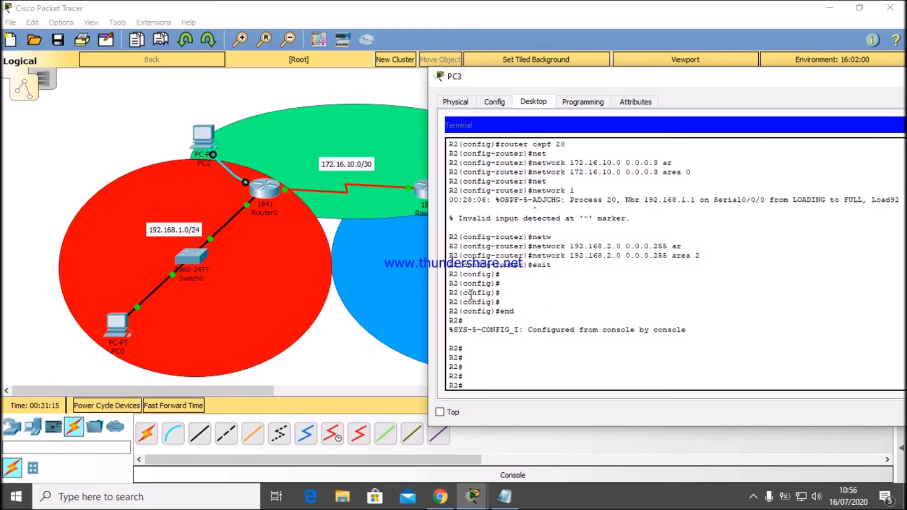
- Display R2's routing table with "show ip route" and examine the bracketed distance and metric of the inter-area OSPF route
{"action": "type", "text": "sh"}
{"action": "key", "text": "Tab"}
{"action": "type", "text": "ip ro"}
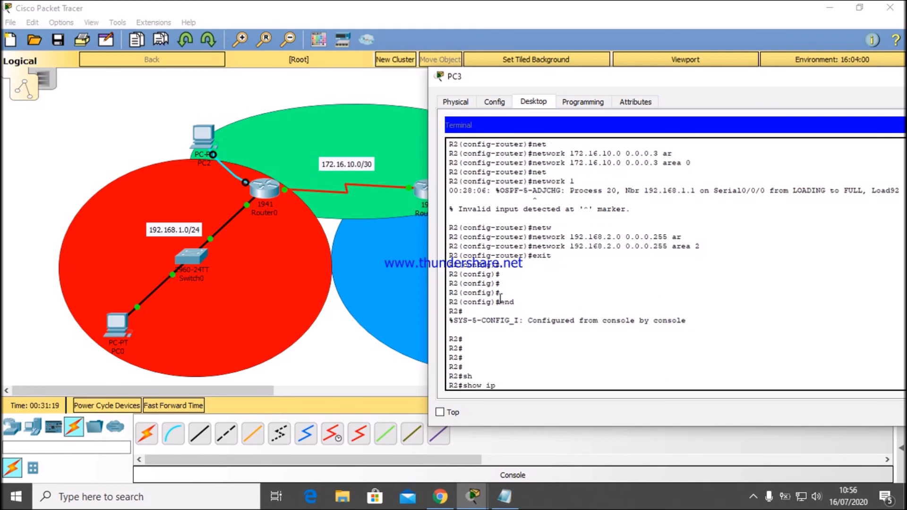
{"action": "key", "text": "Tab"}
{"action": "key", "text": "Return"}
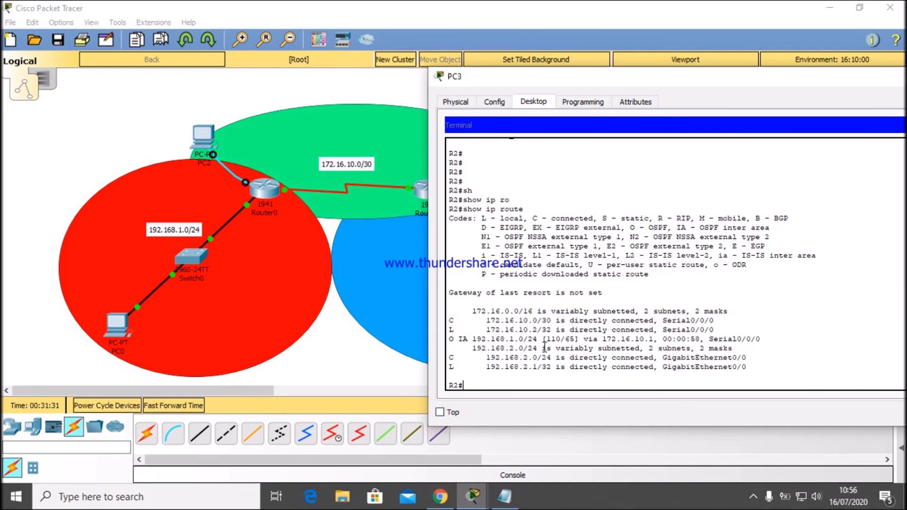
{"action": "left_click_drag", "start_coordinate": [543, 341], "coordinate": [564, 344]}
{"action": "left_click_drag", "start_coordinate": [580, 343], "coordinate": [578, 343]}
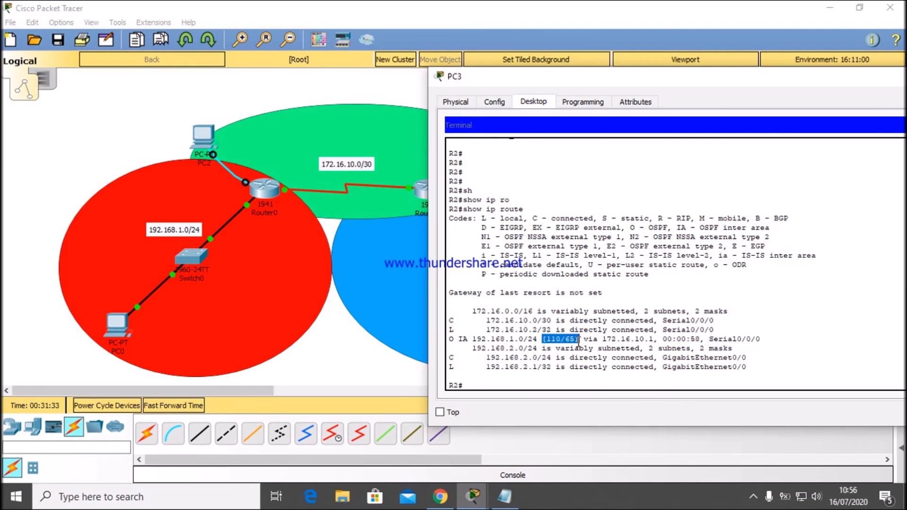
{"action": "left_click", "coordinate": [366, 362]}
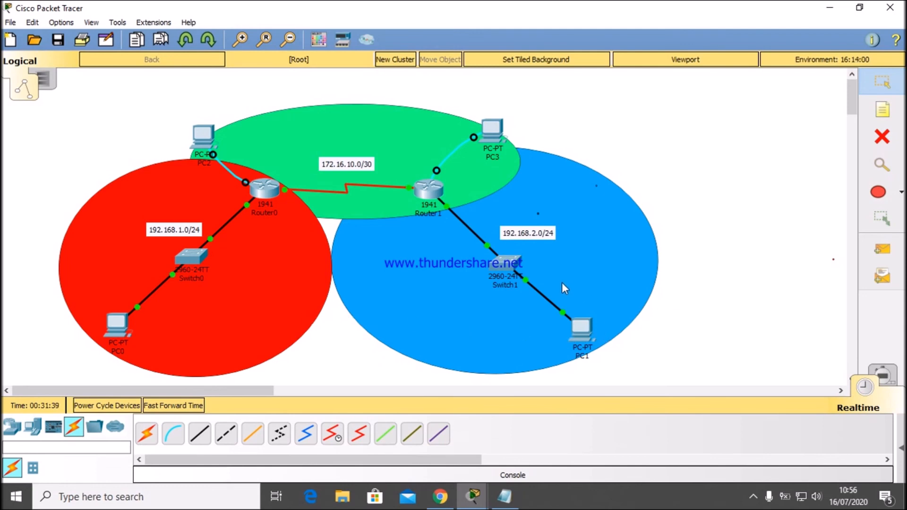
- Check the IP configuration of PC0 and of PC1, closing each device window after viewing
{"action": "left_click", "coordinate": [125, 330]}
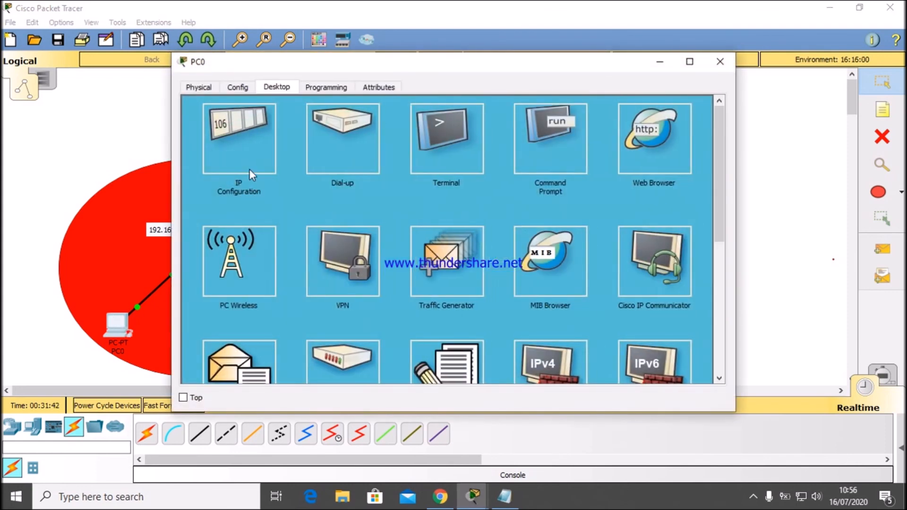
{"action": "left_click", "coordinate": [249, 171]}
{"action": "left_click", "coordinate": [720, 64]}
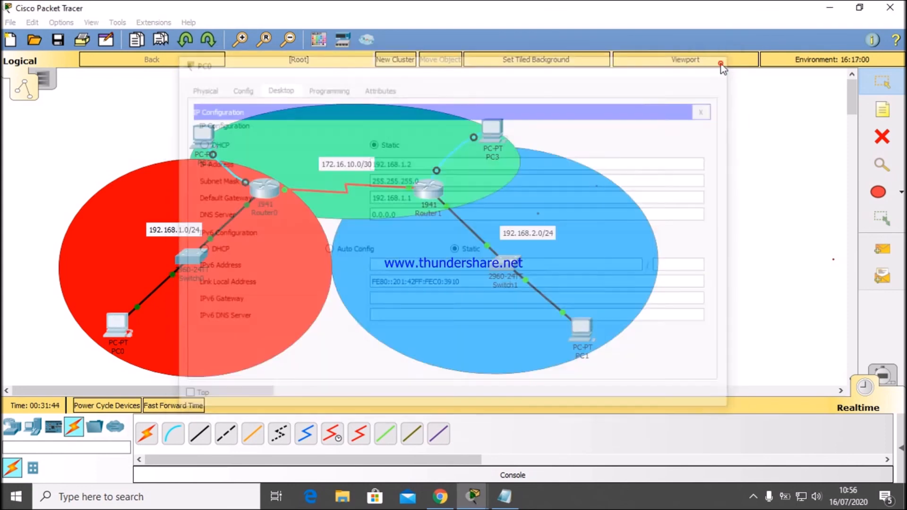
{"action": "left_click", "coordinate": [584, 324]}
{"action": "left_click", "coordinate": [254, 134]}
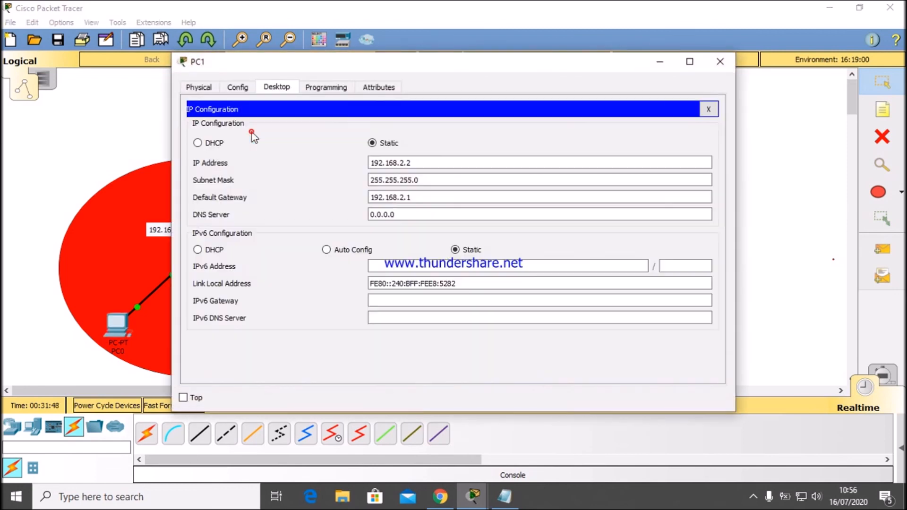
{"action": "left_click", "coordinate": [720, 62]}
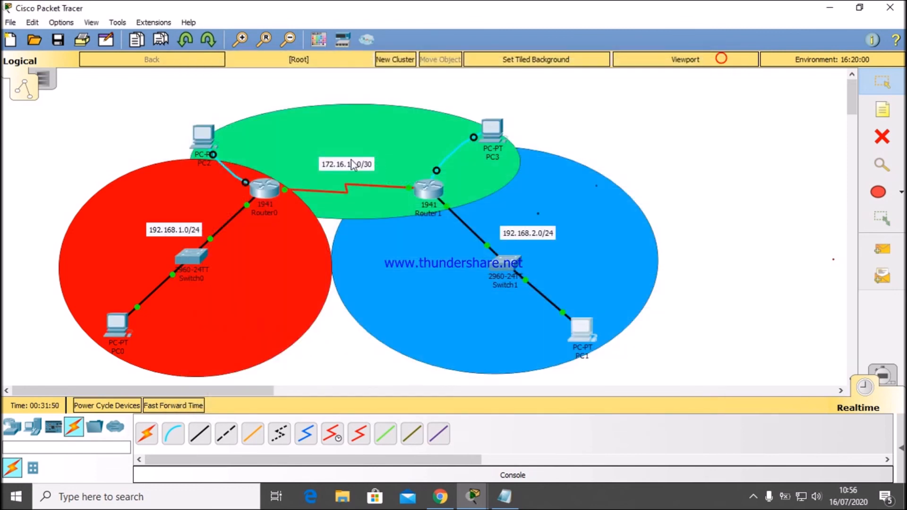
- Test connectivity from PC0's command prompt to PC1 with "ping 192.168.2.2" and minimize the PC0 window
{"action": "left_click", "coordinate": [118, 329]}
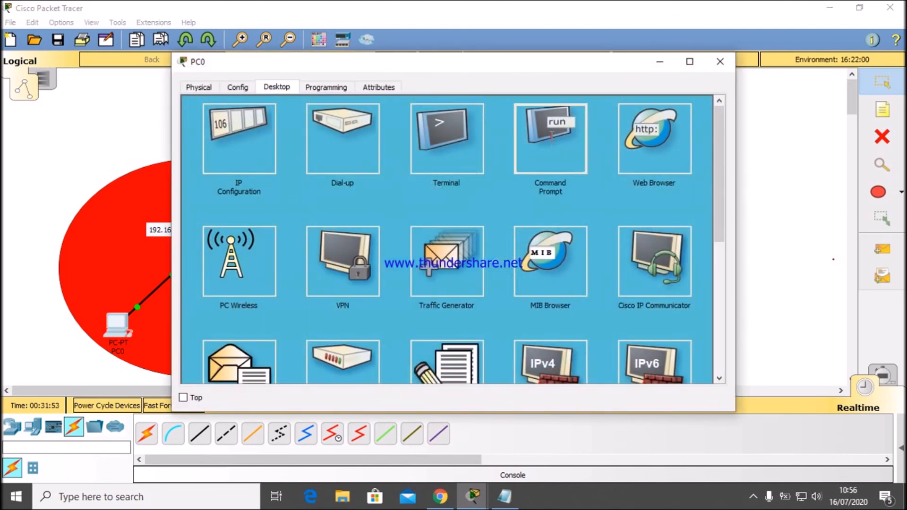
{"action": "left_click", "coordinate": [550, 137]}
{"action": "type", "text": "ping"}
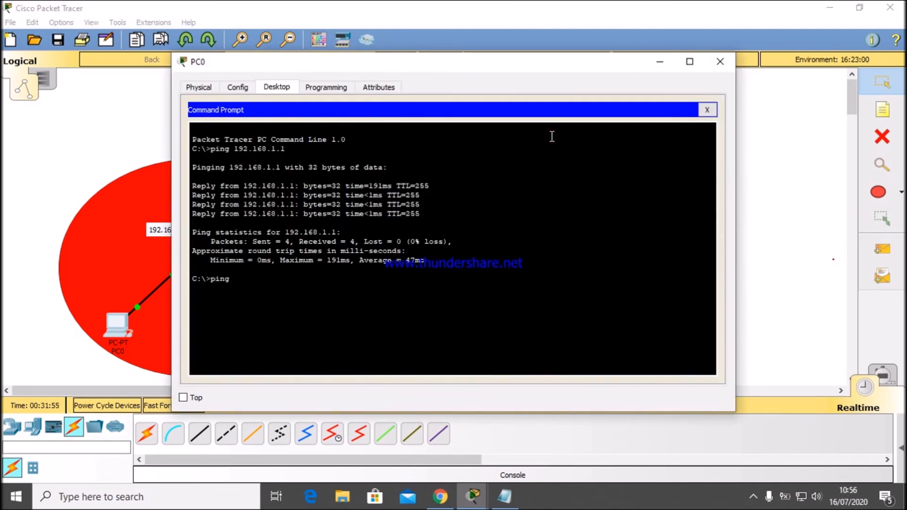
{"action": "type", "text": " 192.168.2.2"}
{"action": "key", "text": "Return"}
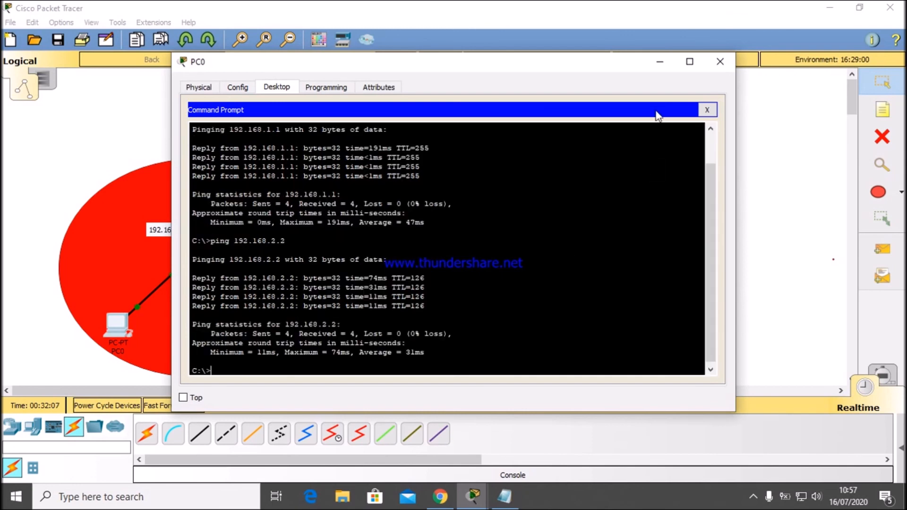
{"action": "left_click", "coordinate": [659, 62]}
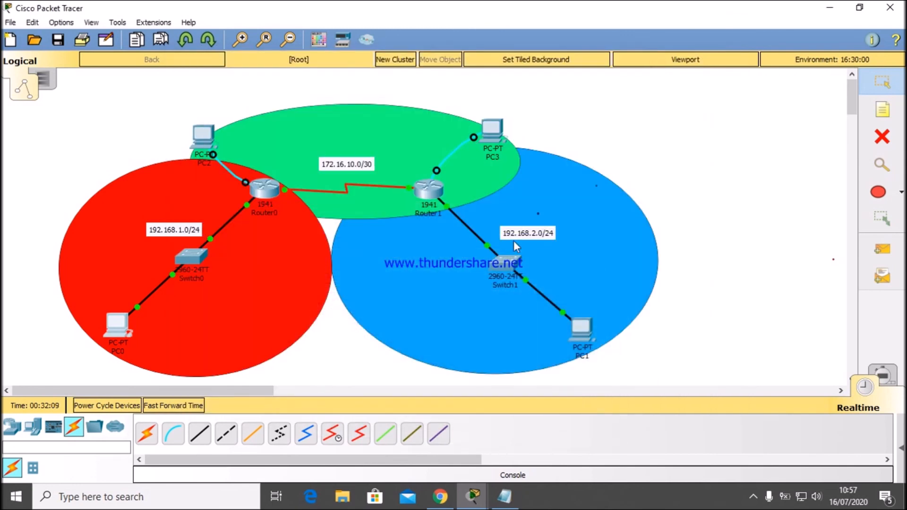